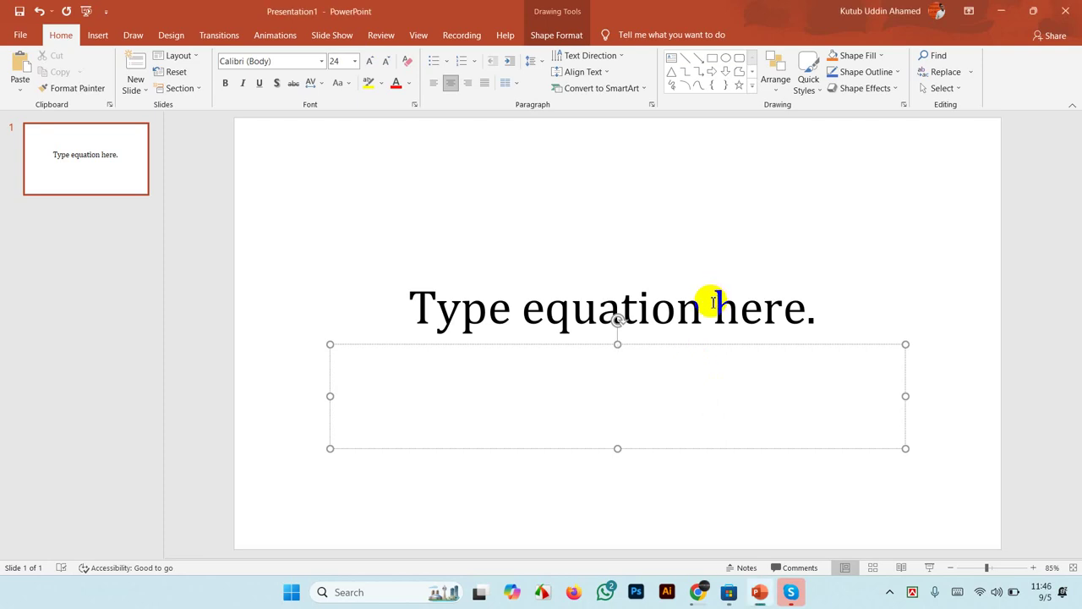
Step: Clear and remove the subtitle placeholder from the slide
key(ctrl+a)
key(Delete)
click(730, 345)
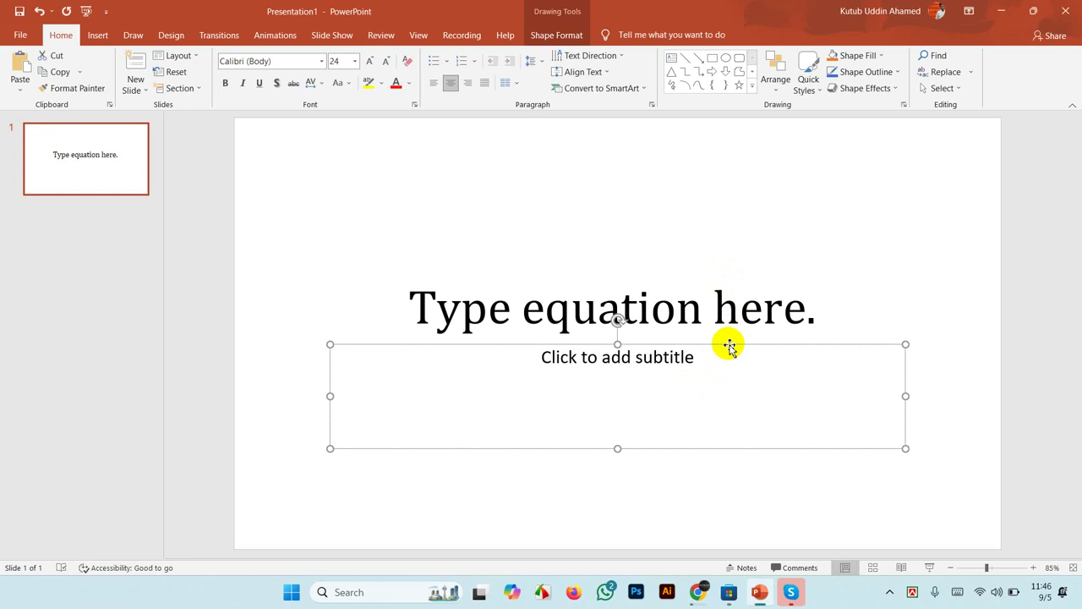
key(Escape)
Step: Delete the title's equation and then the empty title placeholder
click(710, 311)
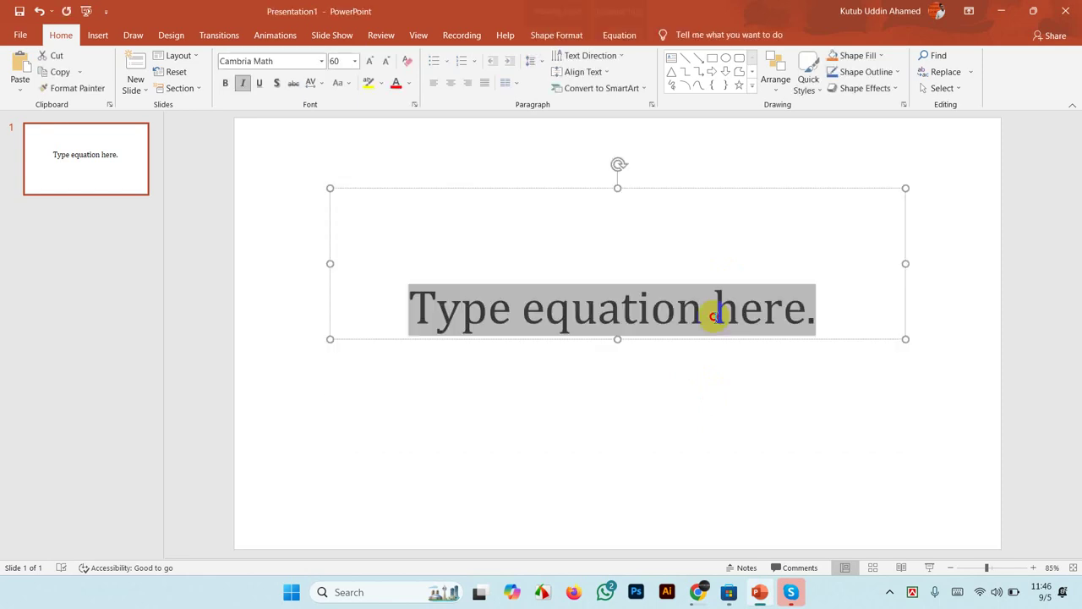
click(672, 189)
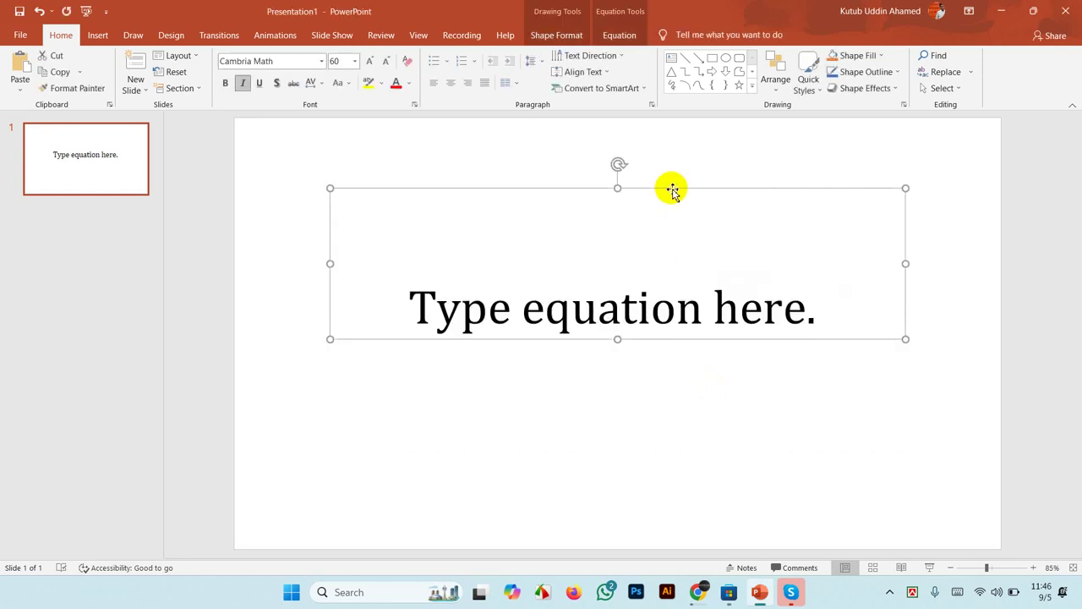
key(Delete)
click(671, 189)
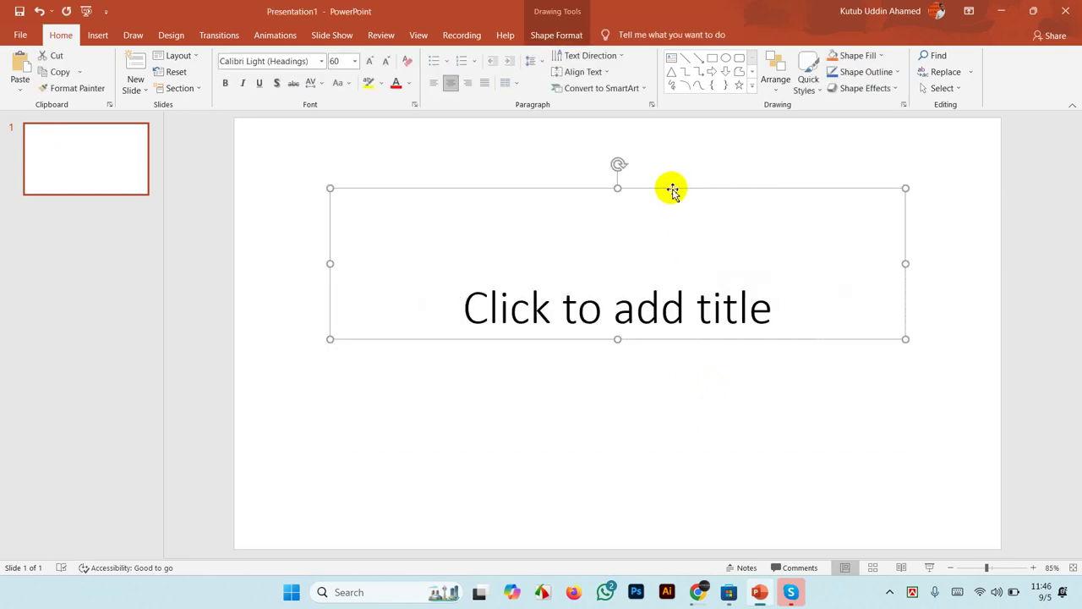
key(Delete)
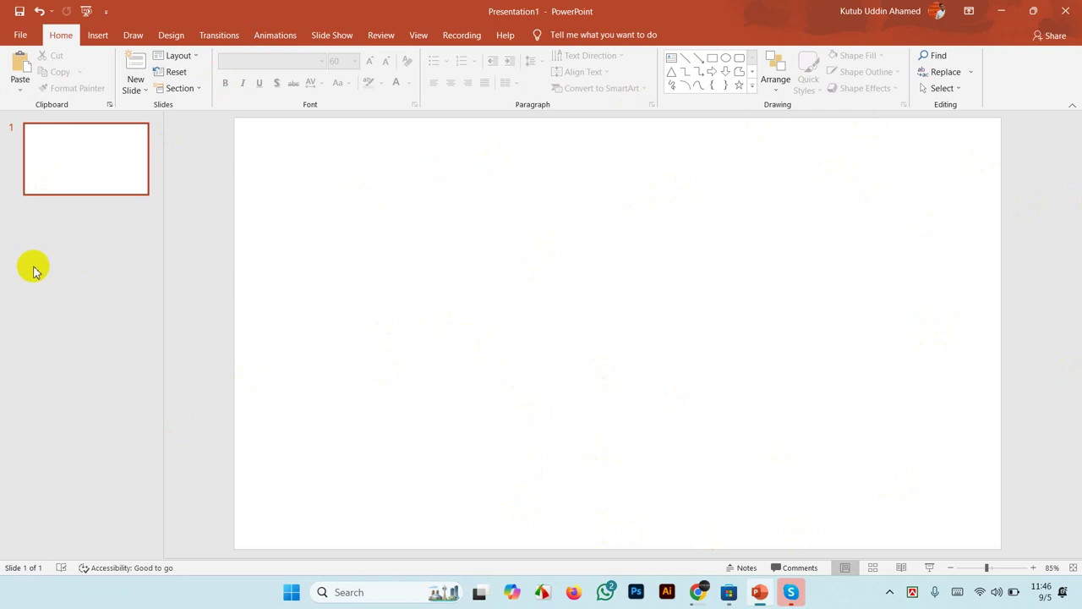
Step: Draw a wide text box across the slide centre and open the Insert Equation gallery
click(671, 60)
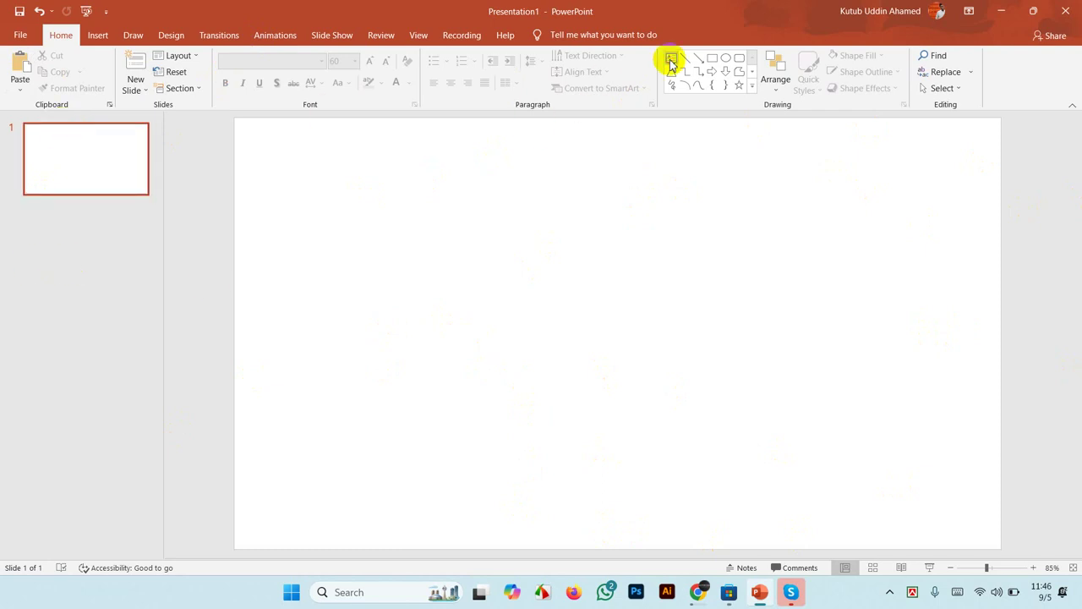
drag(318, 300, 905, 373)
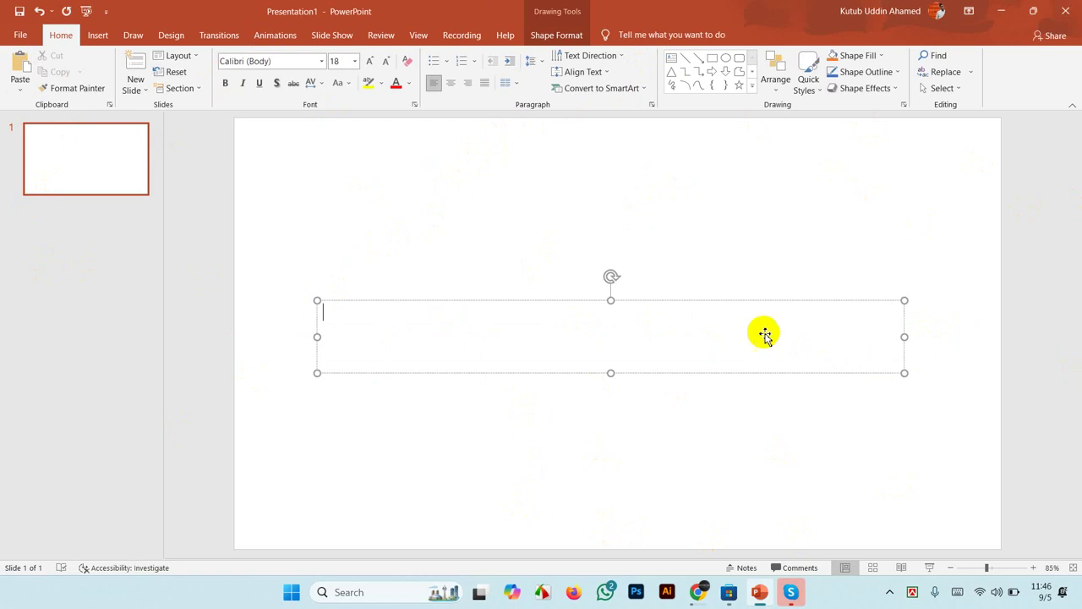
click(99, 35)
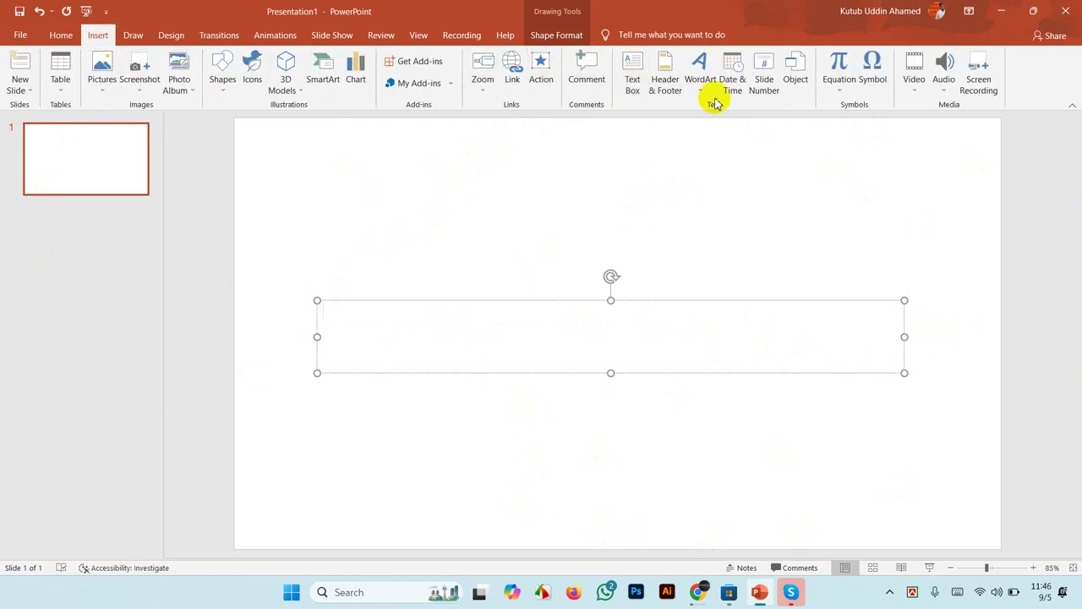
click(832, 91)
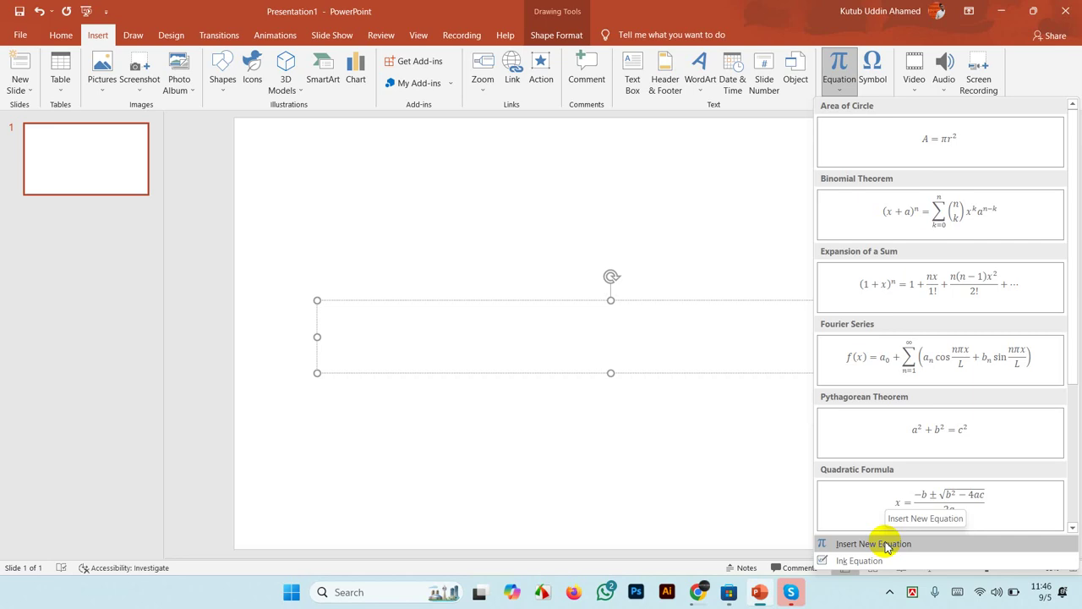
Step: Insert a blank 'Type equation here.' equation, then select its box and delete it
click(887, 545)
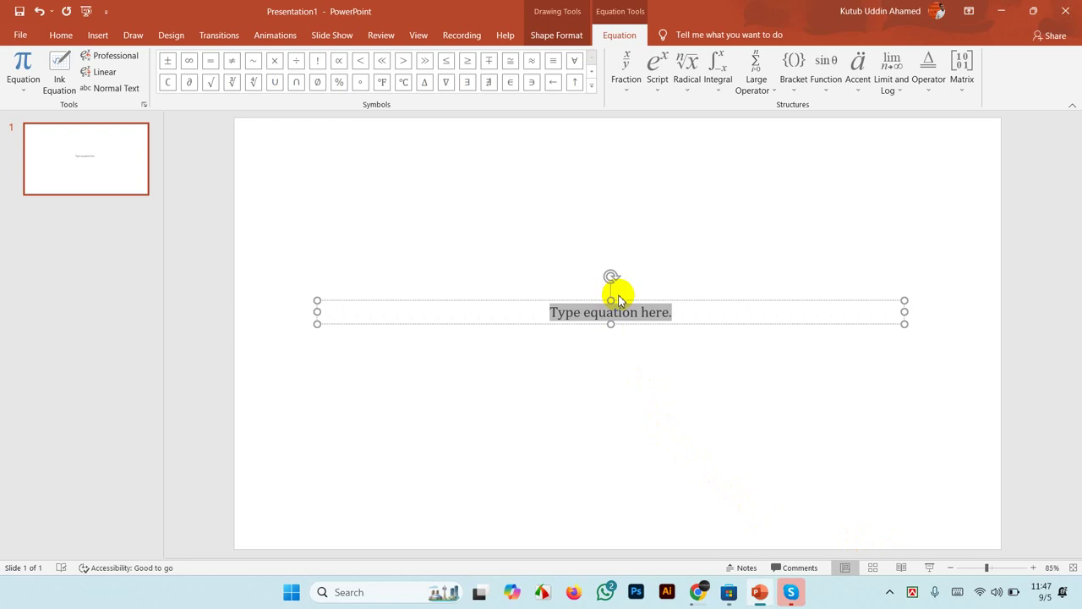
click(662, 390)
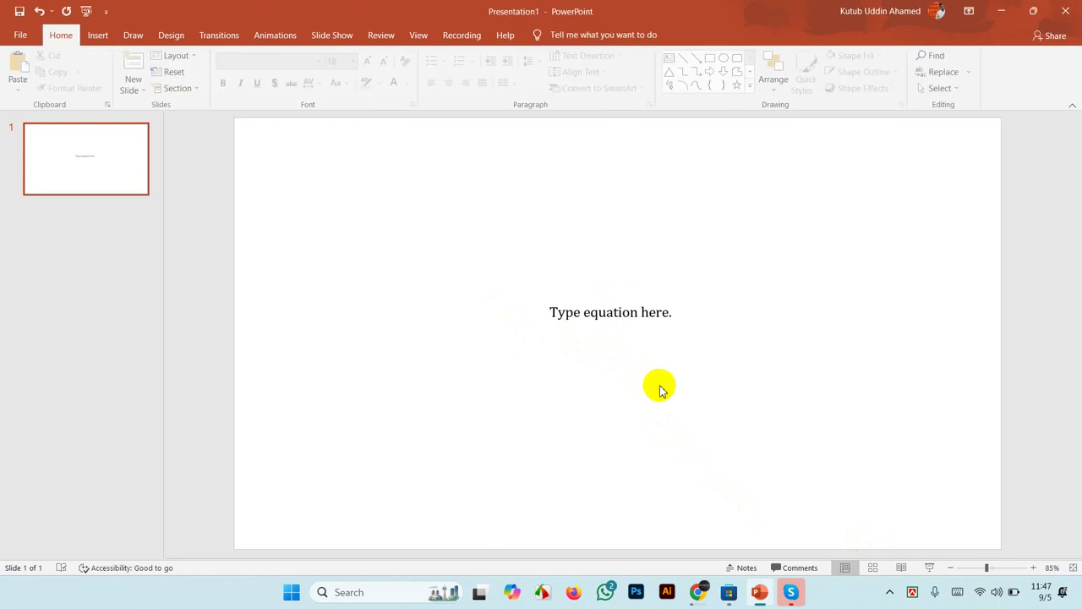
click(641, 315)
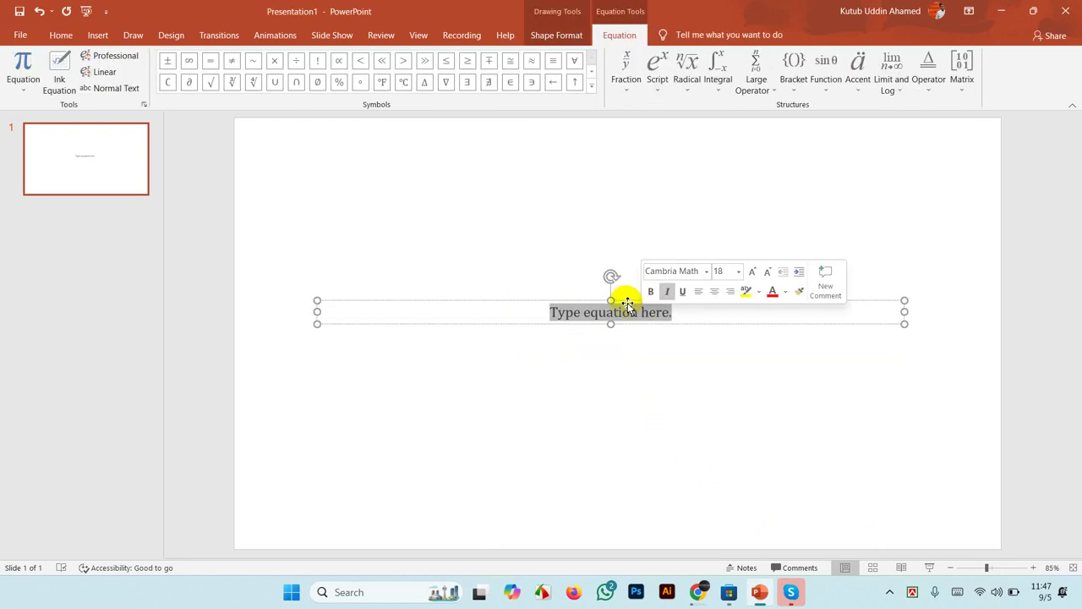
click(626, 301)
key(Delete)
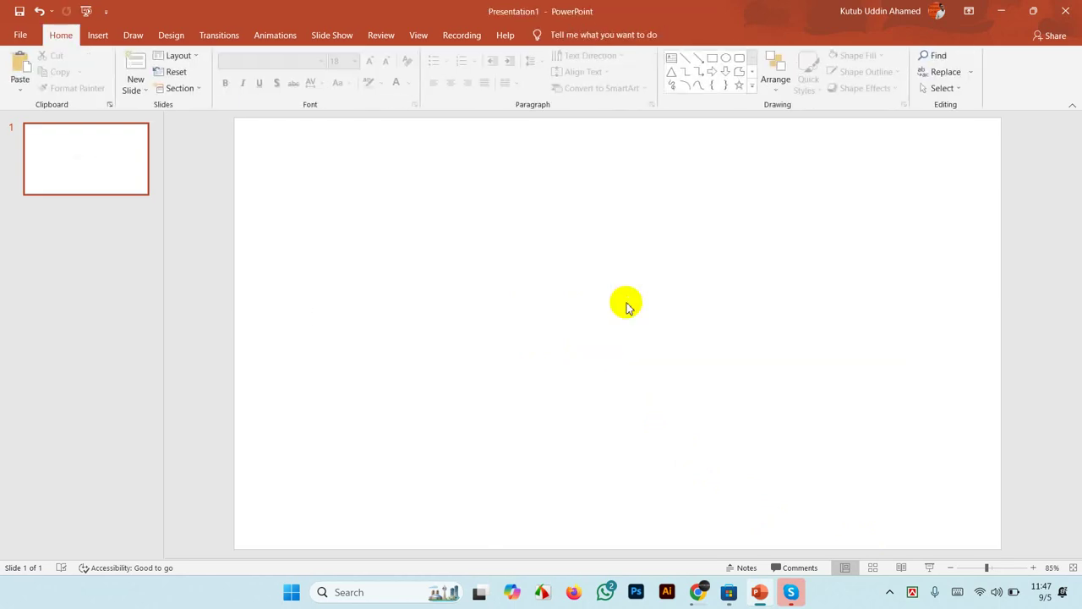
Step: Draw a new wide text box mid-slide and insert a blank 'Type equation here.' equation
click(670, 60)
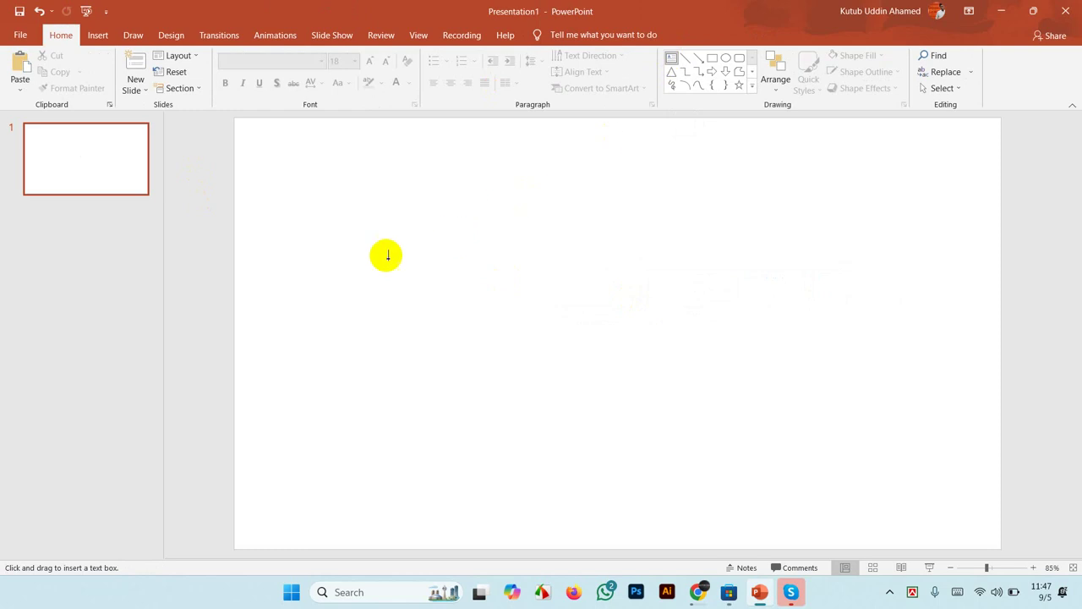
drag(304, 271, 904, 376)
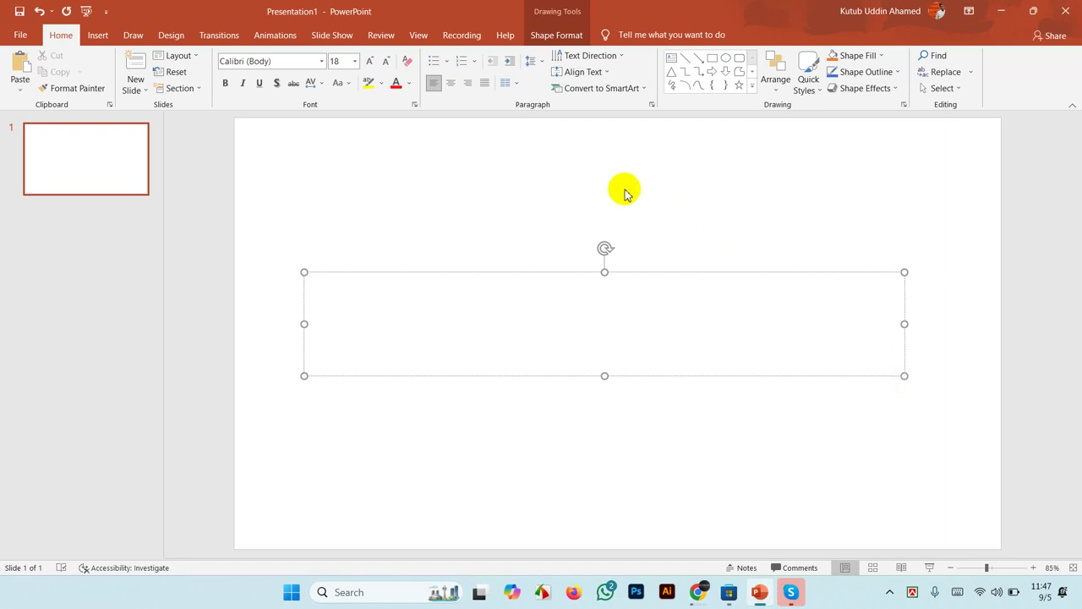
click(97, 34)
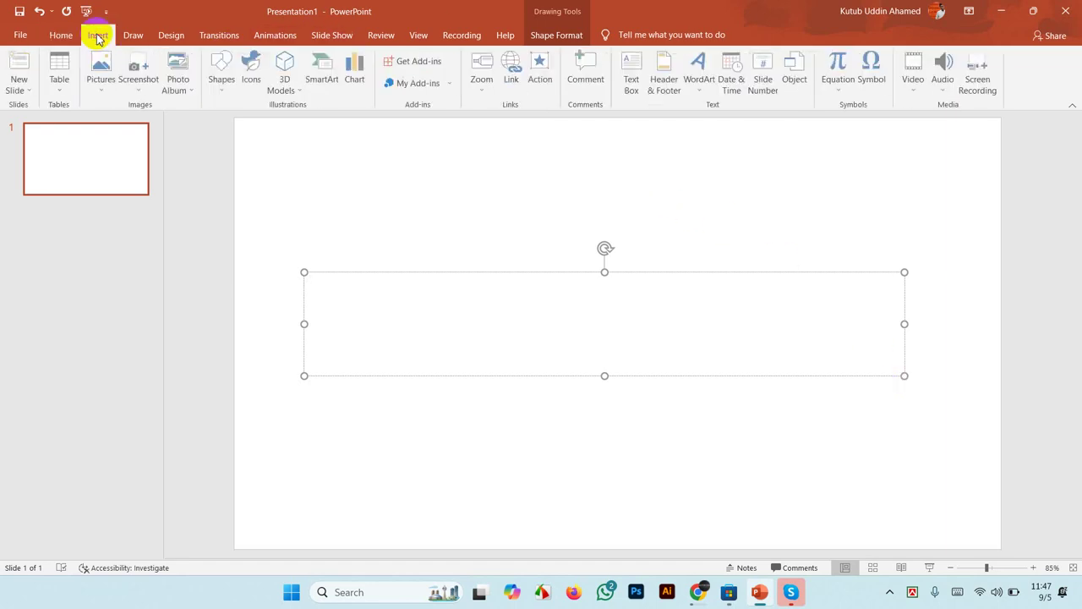
click(833, 84)
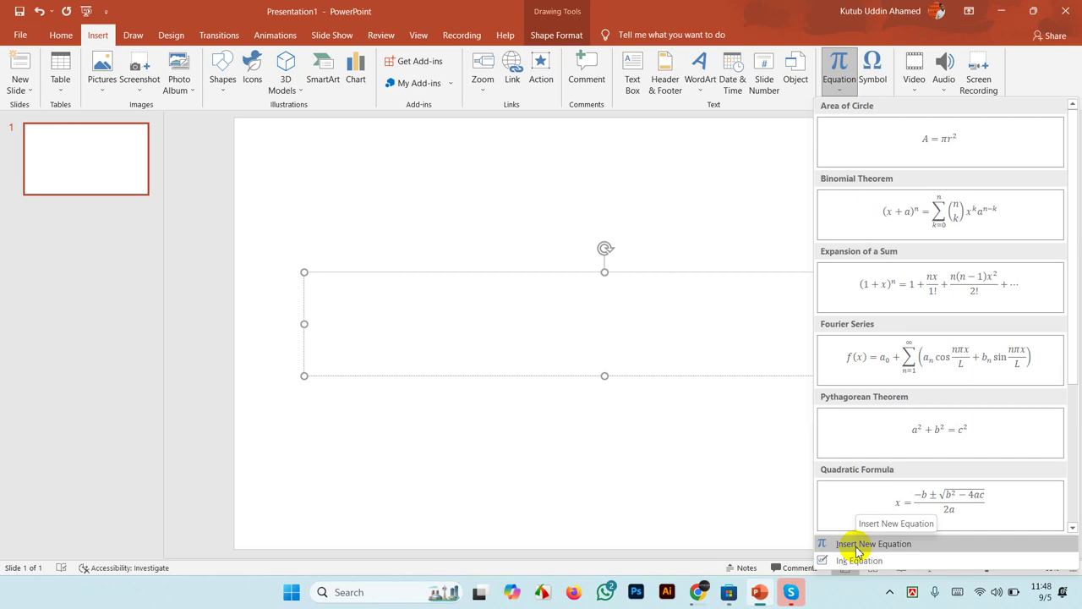
click(857, 546)
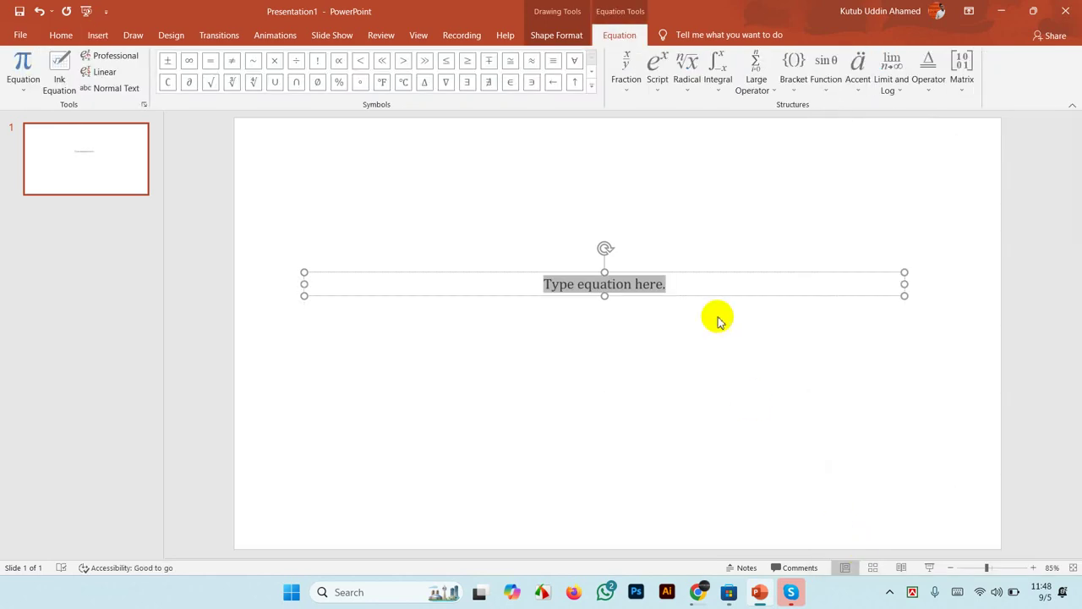
Step: Build the equation from four superscript templates separated by '+ 3', 'b + 3a' and '+'
click(661, 91)
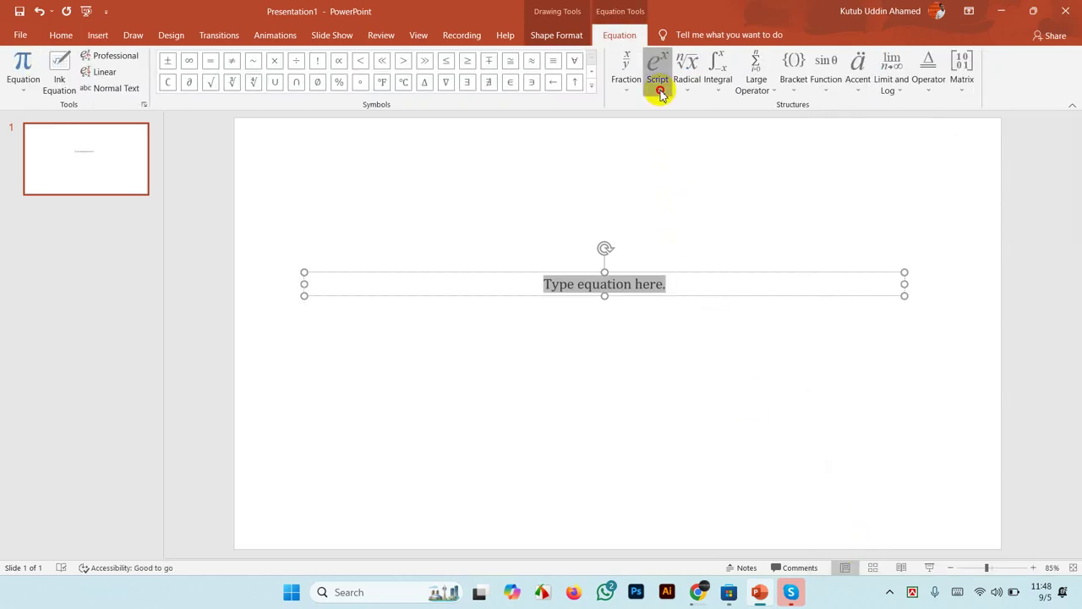
click(661, 149)
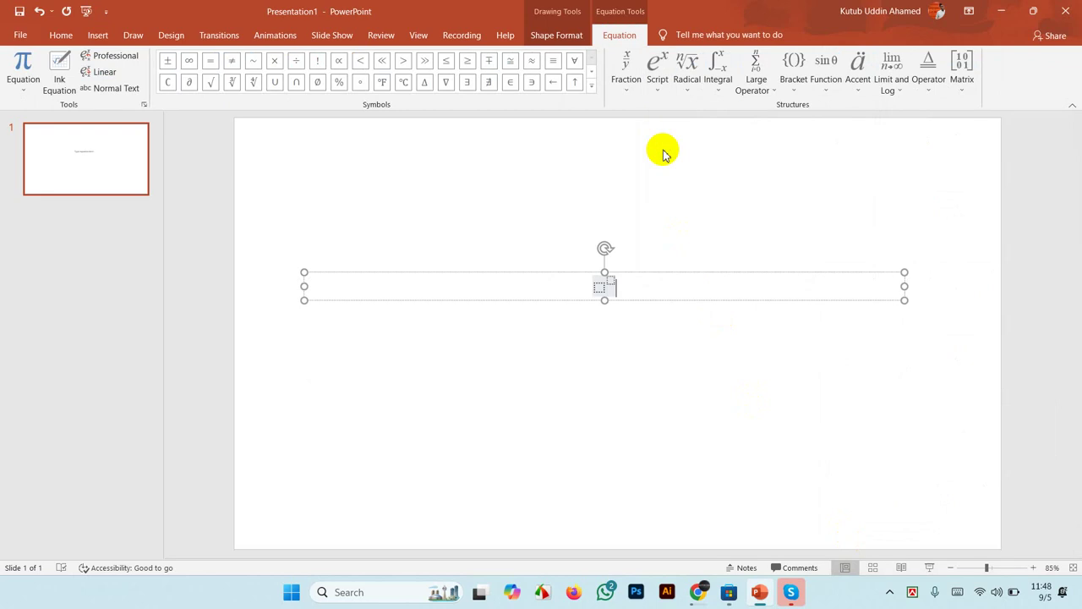
text(+ )
text(3)
click(657, 77)
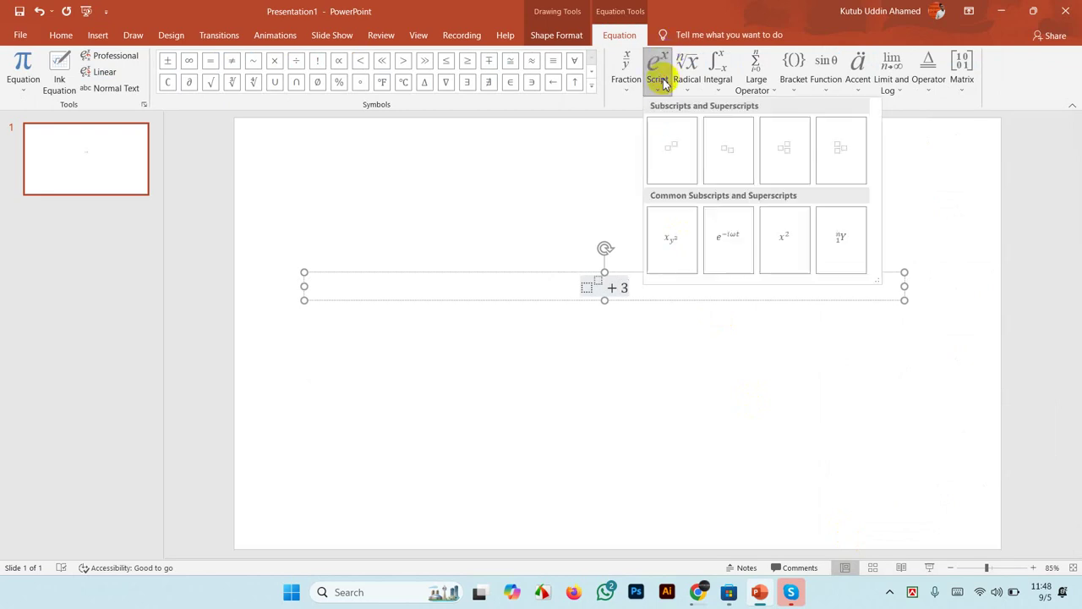
click(670, 154)
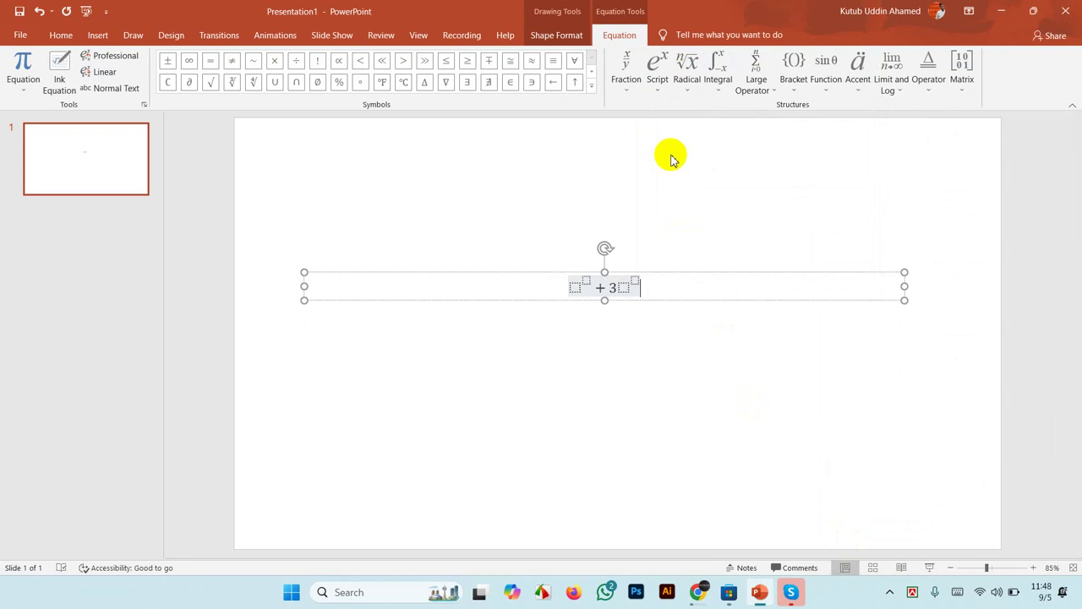
text(b )
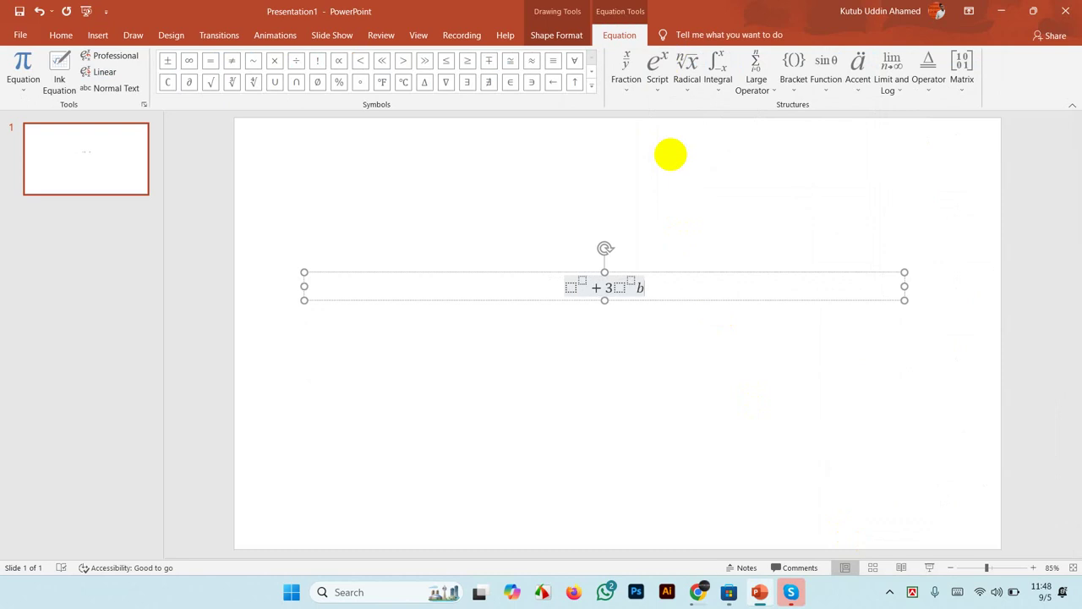
text(+ 3)
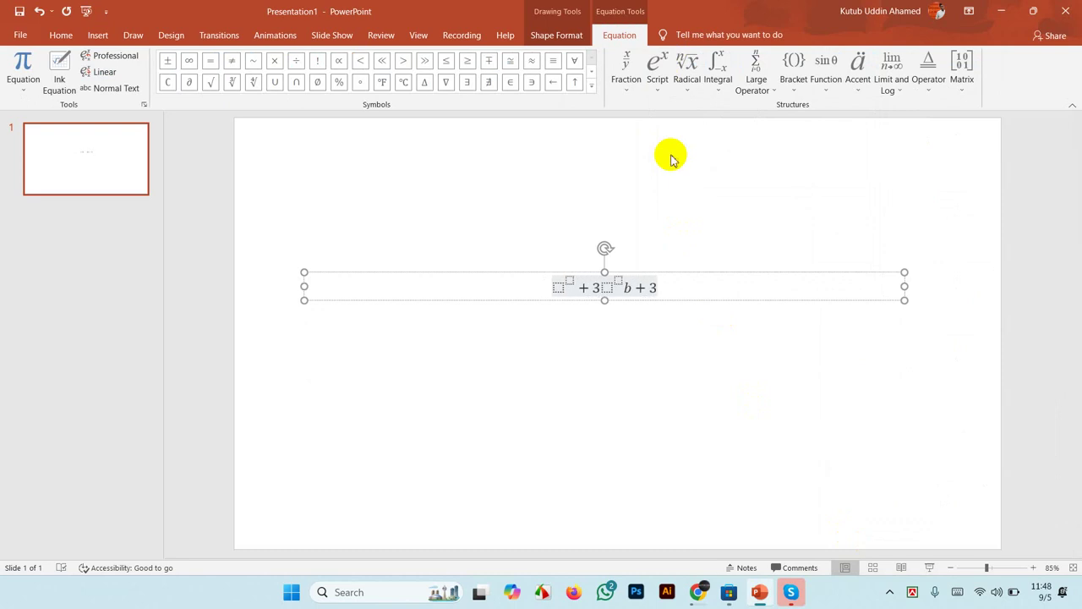
text(a)
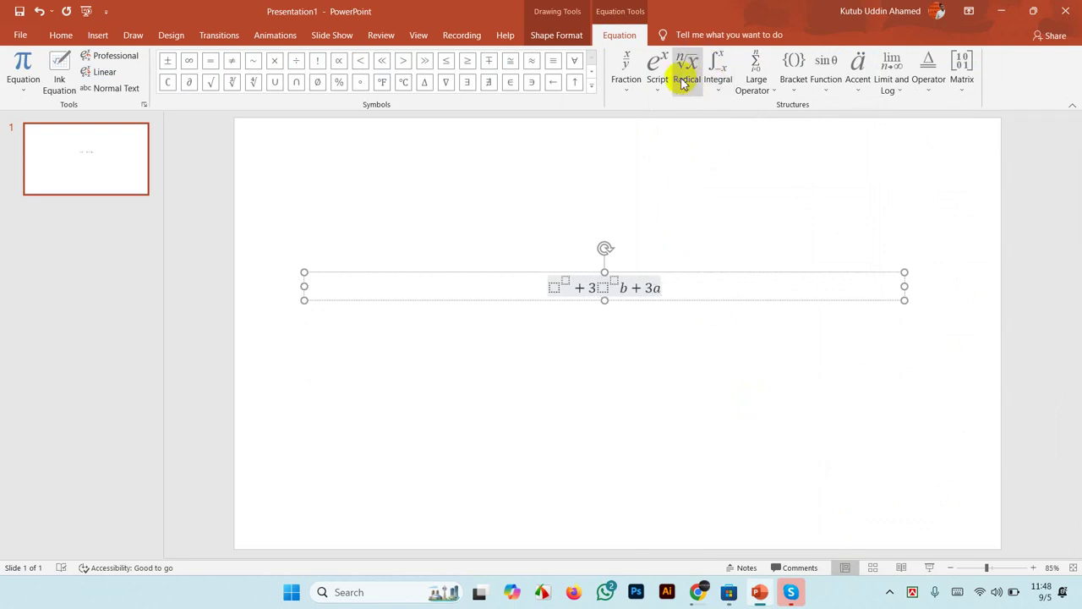
click(659, 87)
click(682, 161)
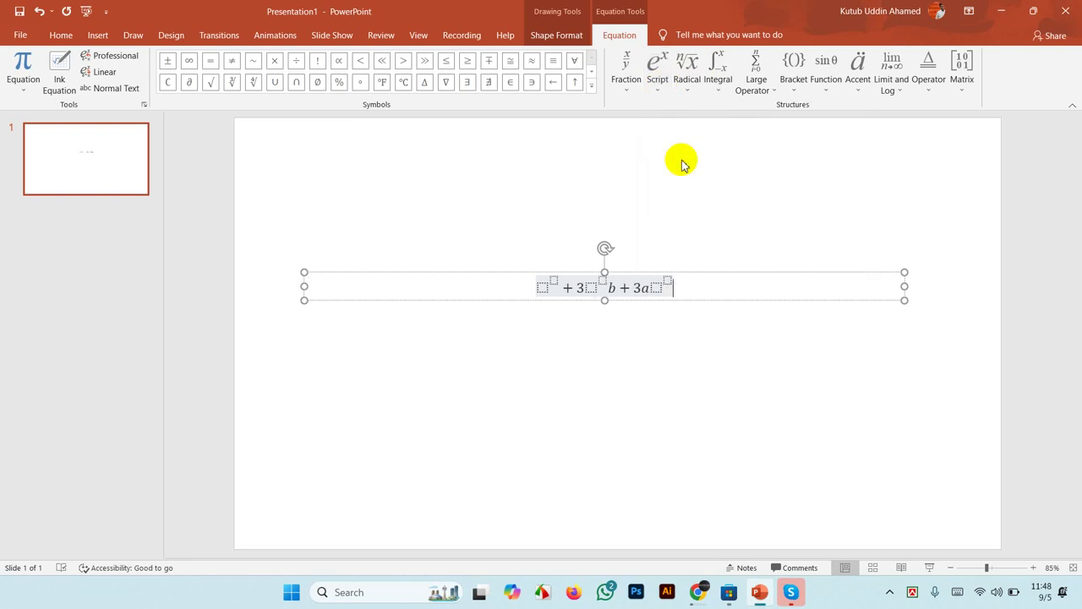
text(+)
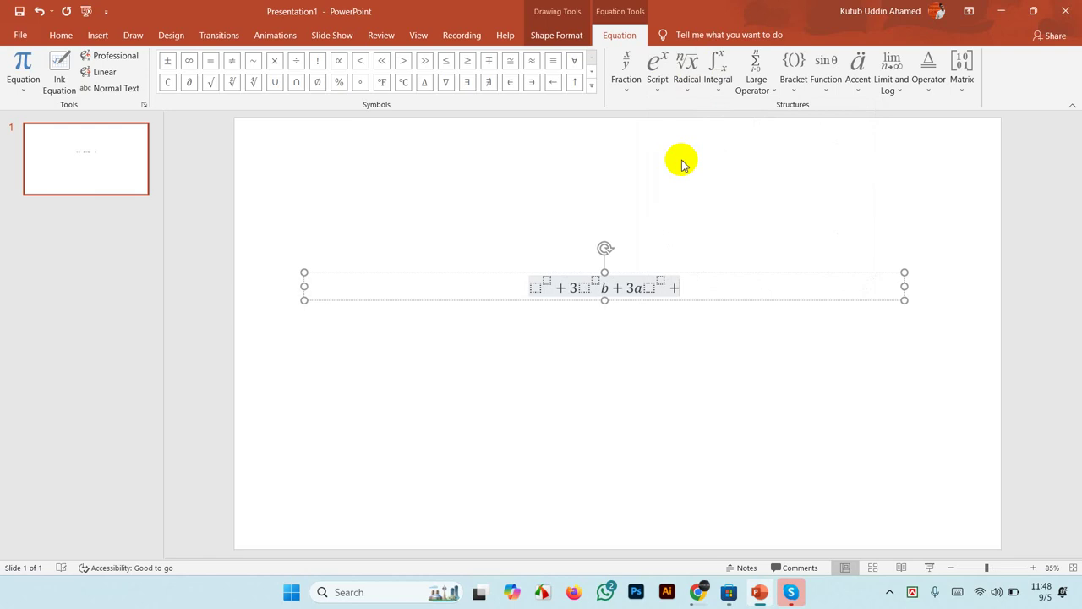
click(661, 94)
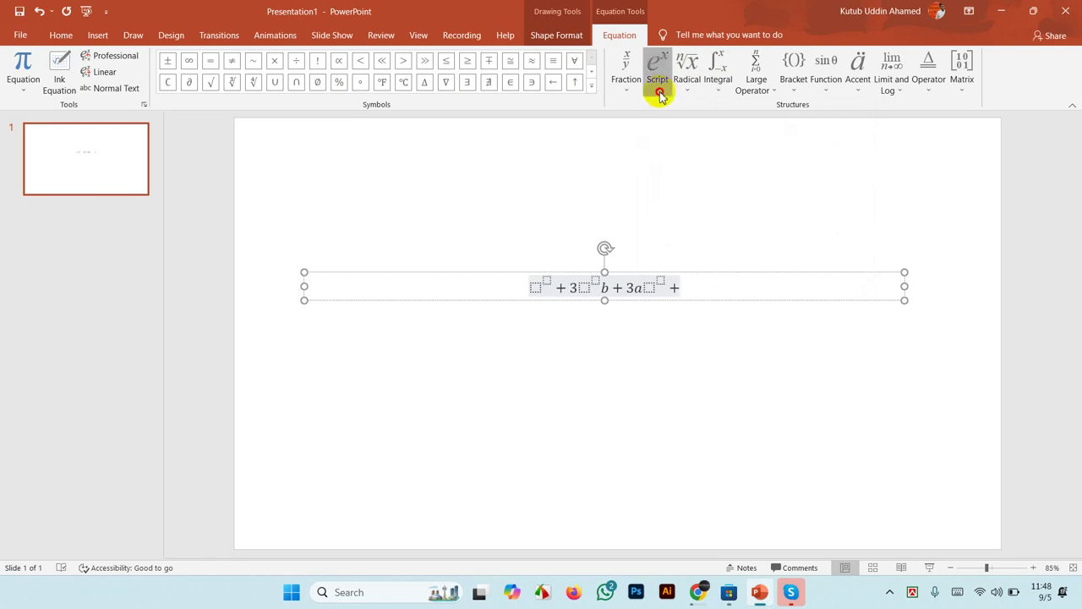
click(681, 172)
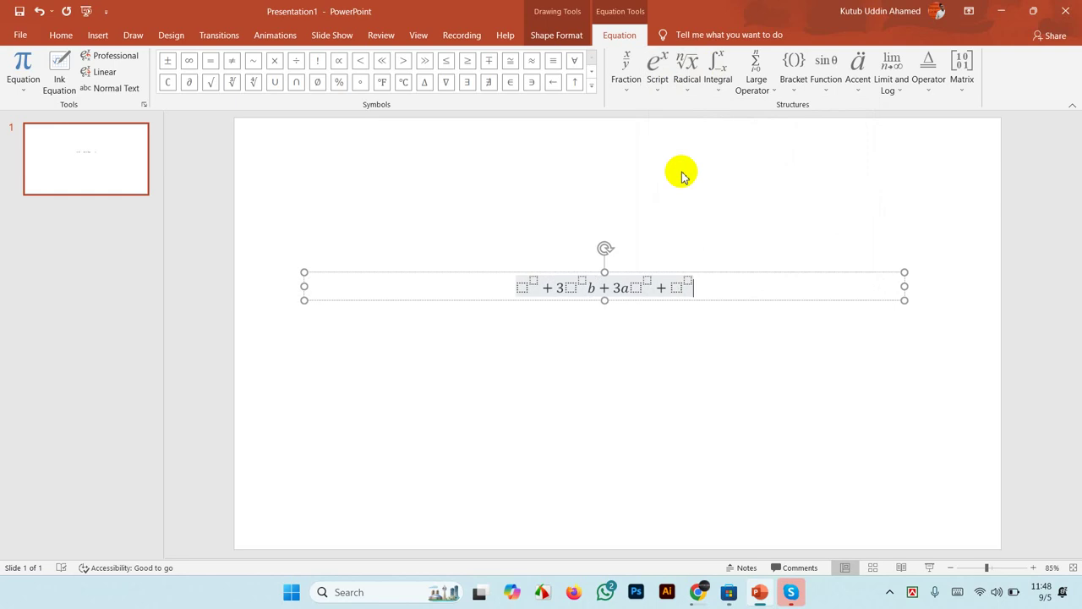
Step: Fill the first slots with (a + b)³ and a² after the 3
click(524, 288)
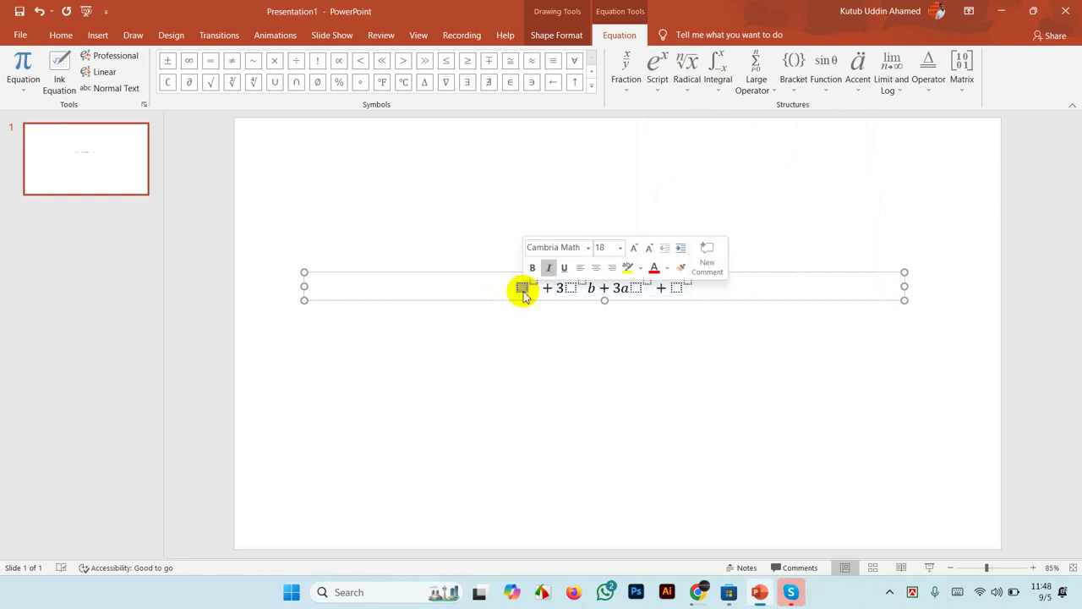
text(()
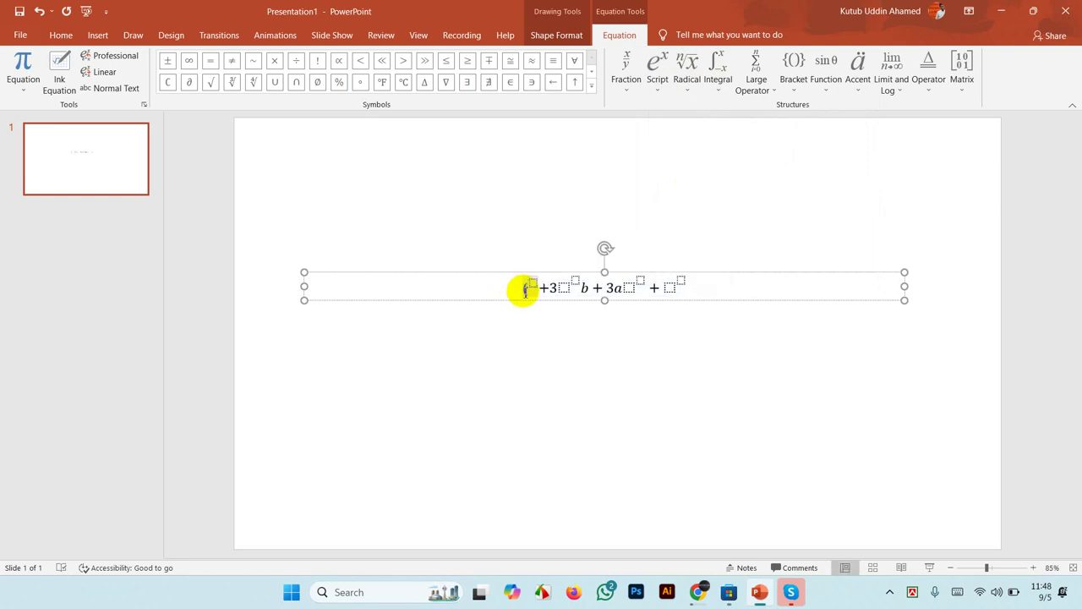
text(a + b))
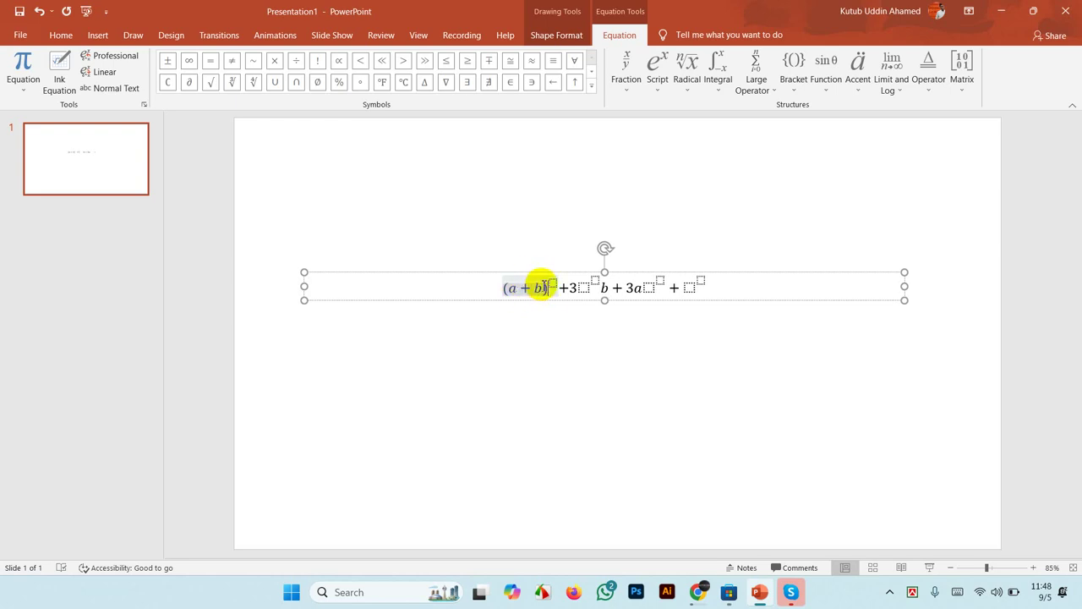
click(554, 284)
text(3)
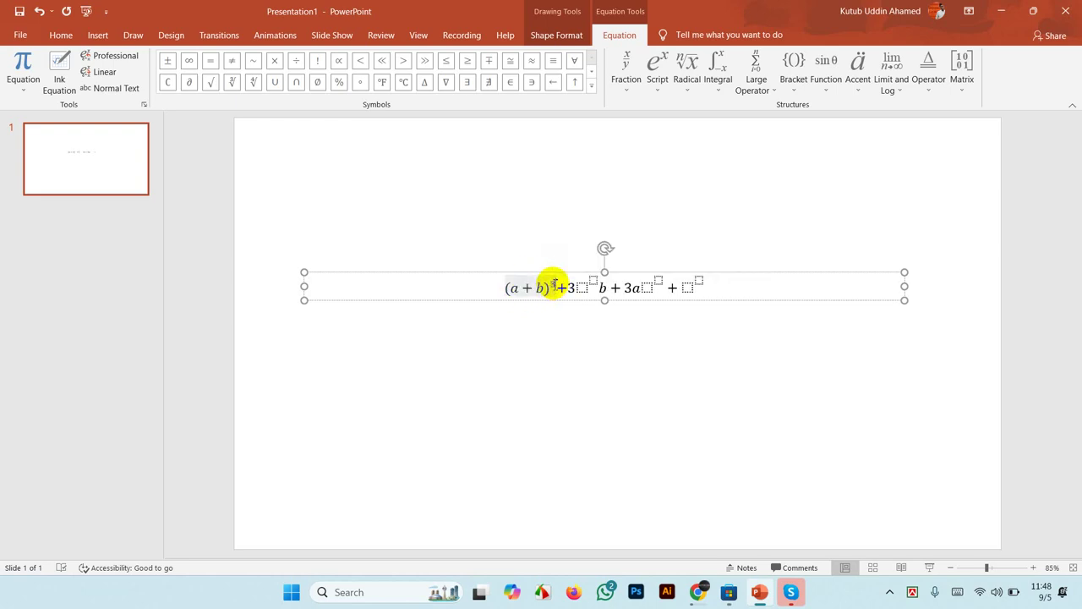
click(582, 289)
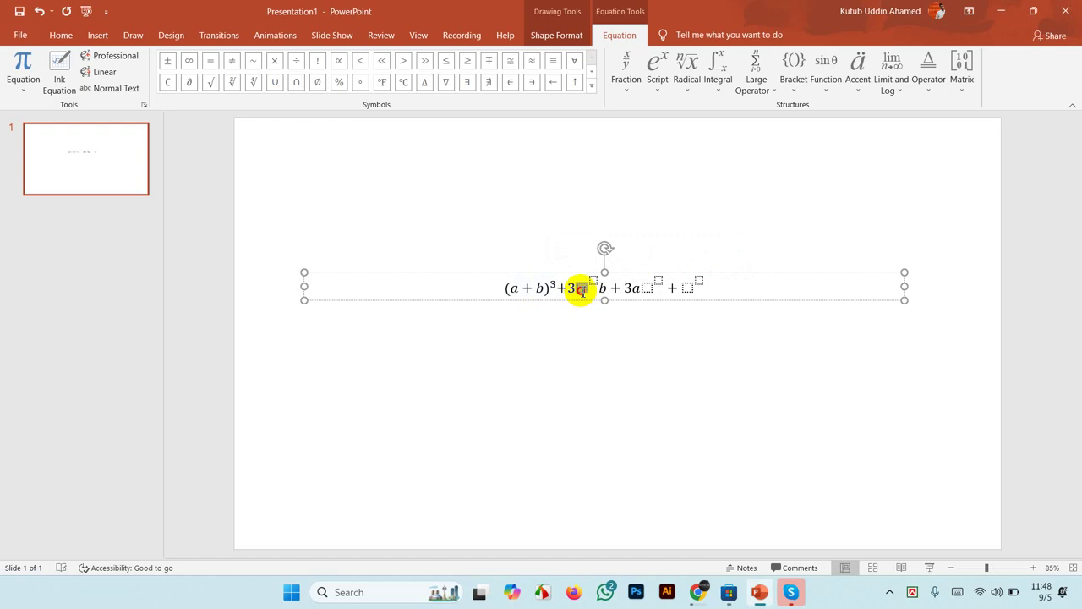
text(a)
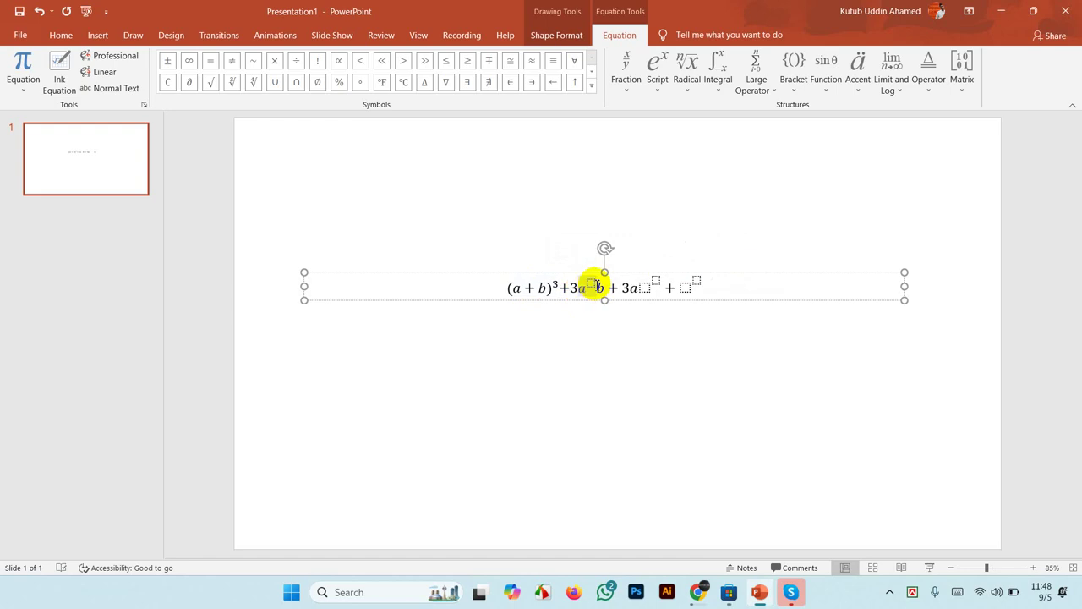
click(592, 285)
text(2)
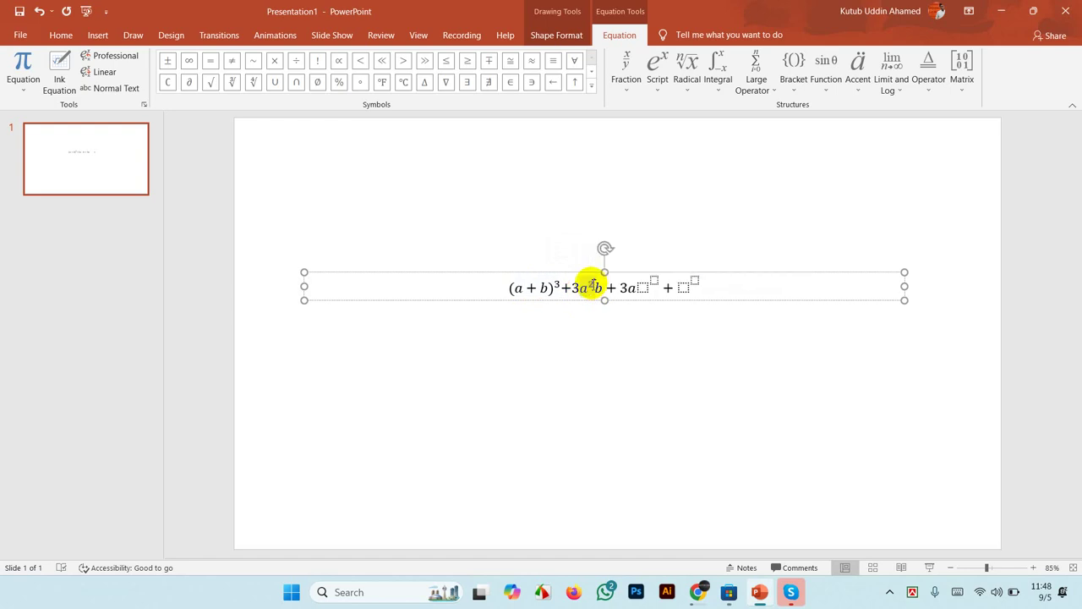
Step: Fill the remaining slots with b² and b³ to complete 3ab² + b³
click(645, 288)
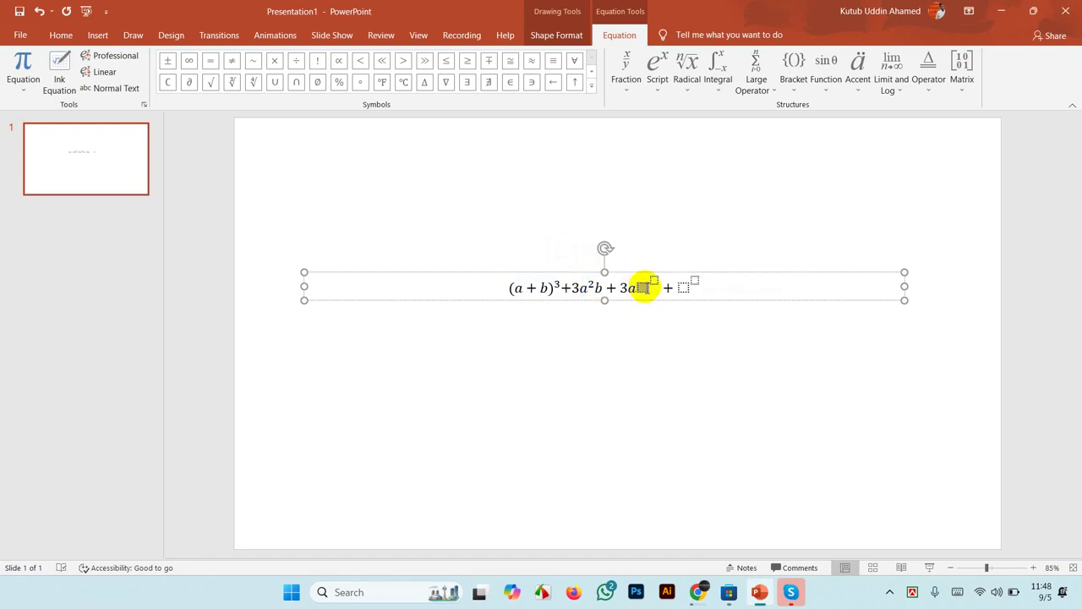
text(b)
click(653, 285)
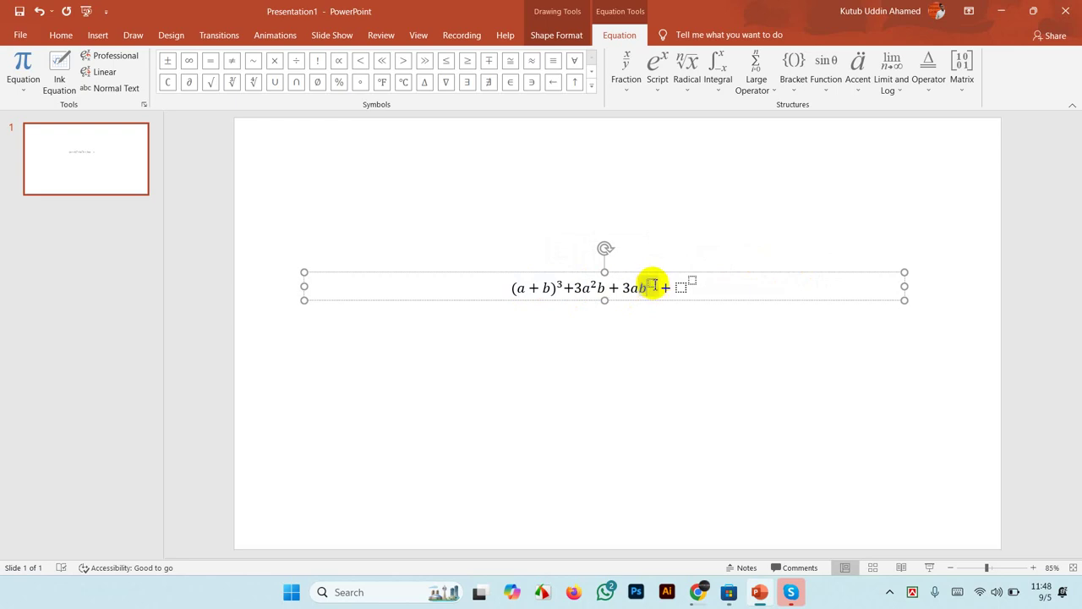
text(2)
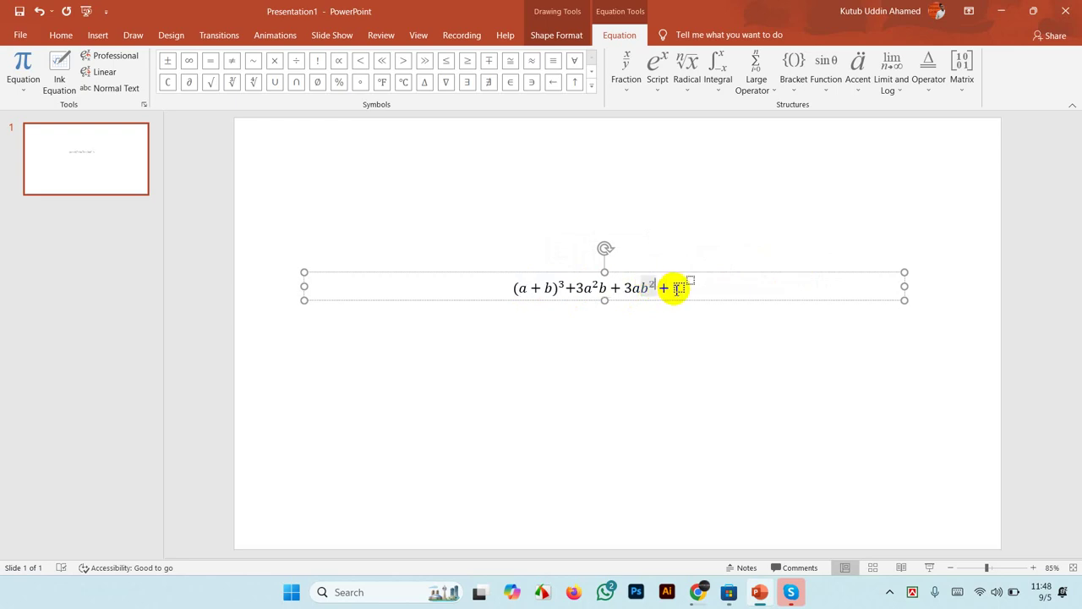
click(680, 288)
text(b)
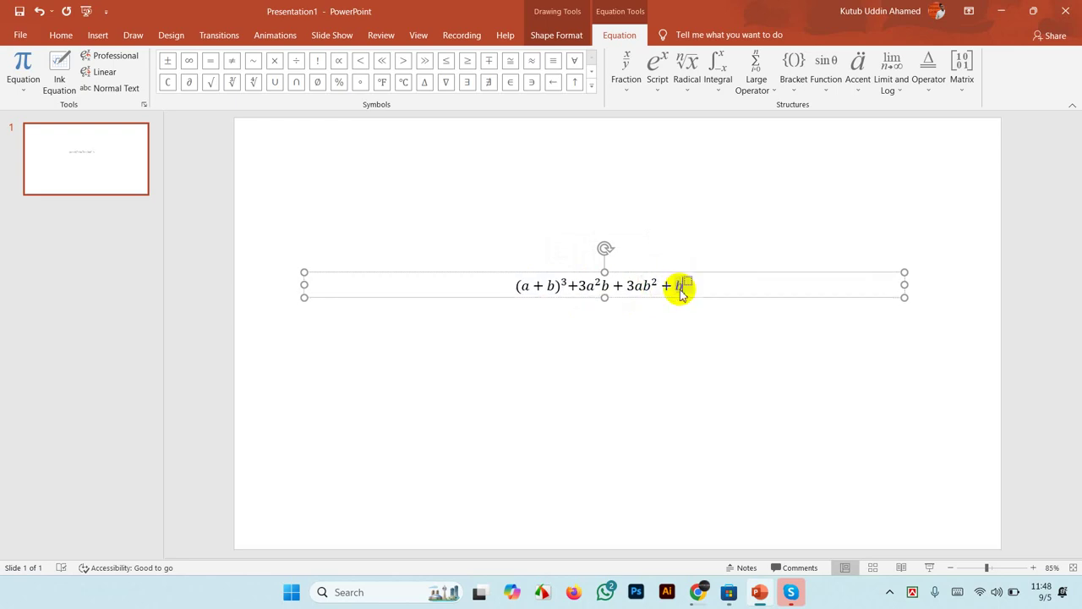
click(687, 282)
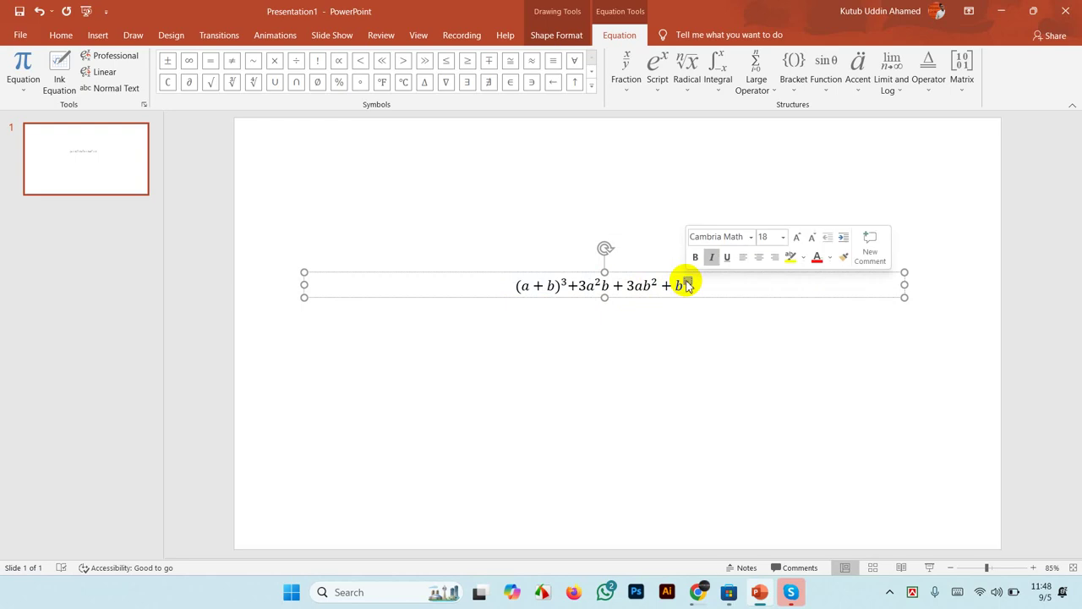
text(3)
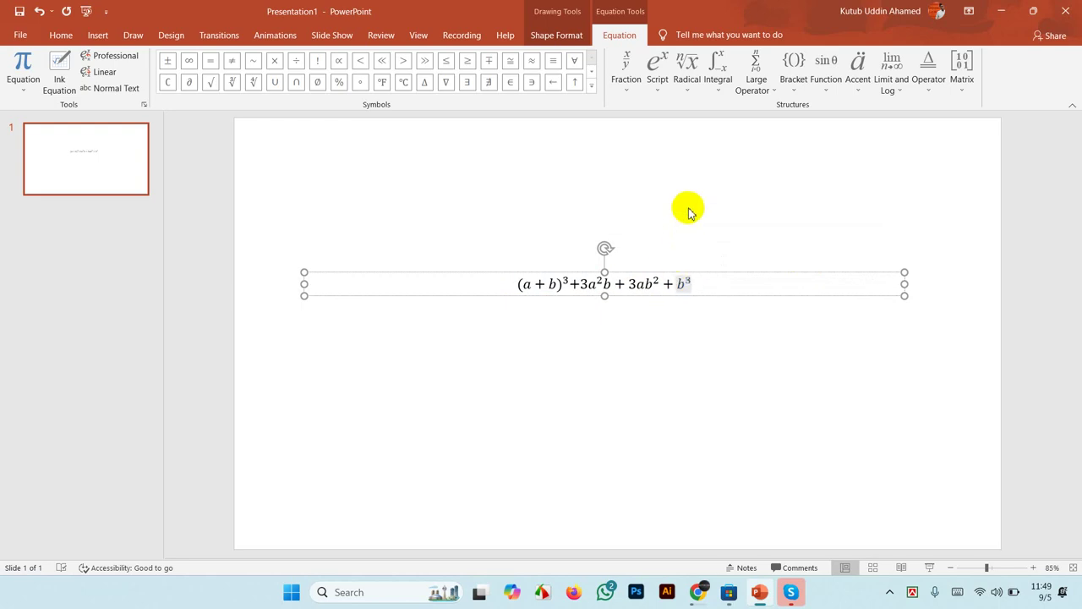
Step: Insert an equals sign right after (a + b)³
click(689, 211)
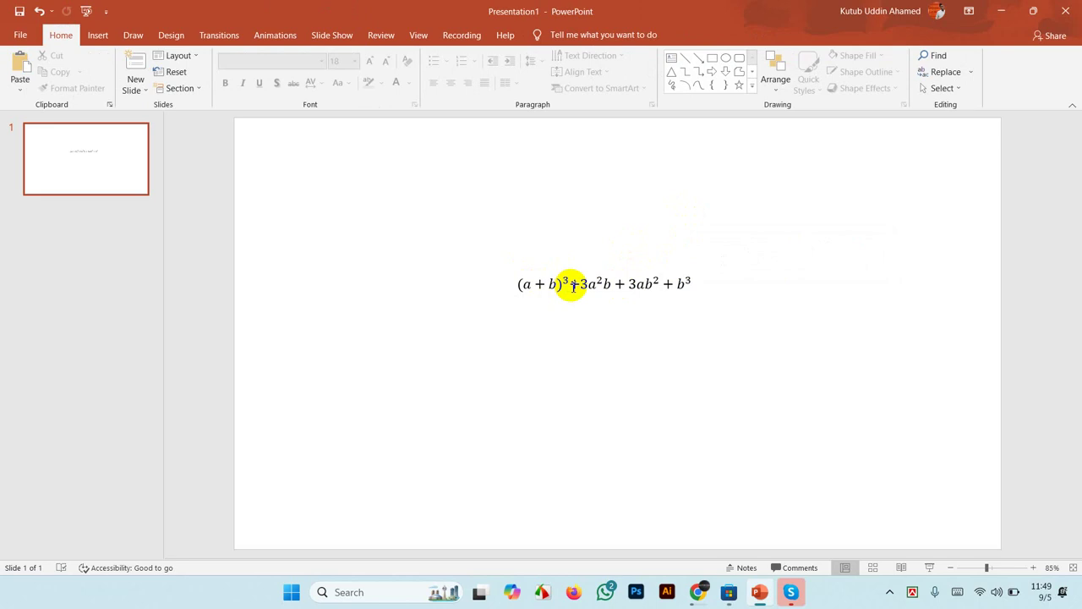
click(573, 286)
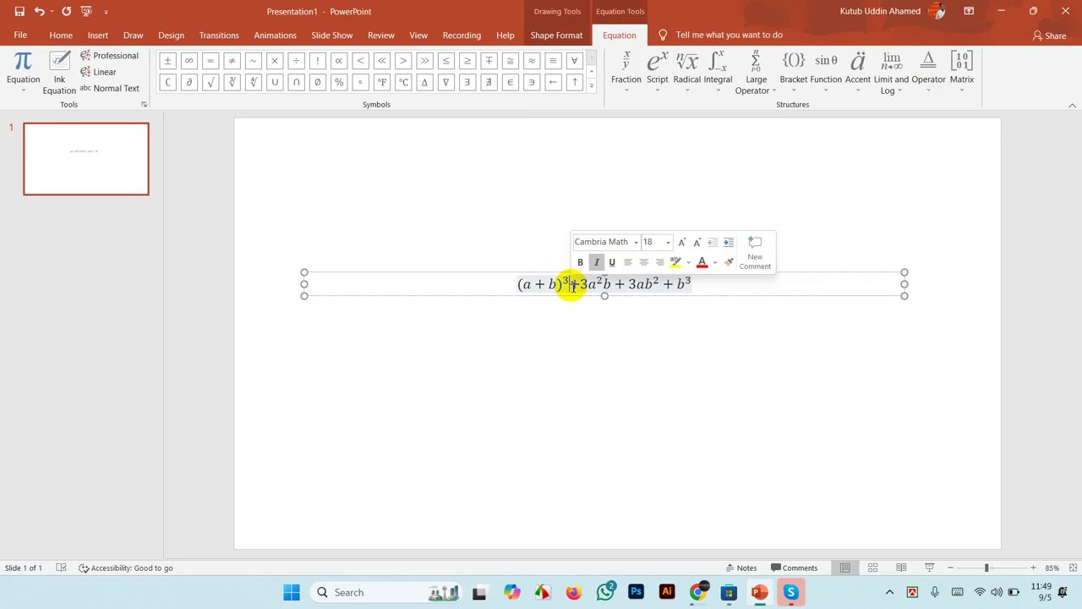
click(211, 70)
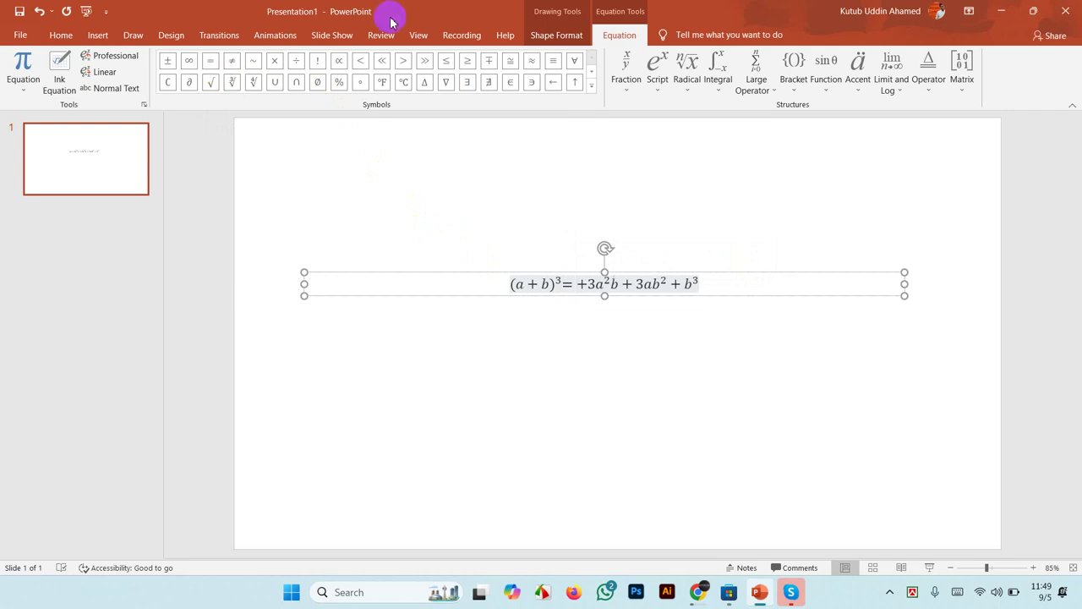
Step: Add an a³ superscript term after the equals sign
click(656, 74)
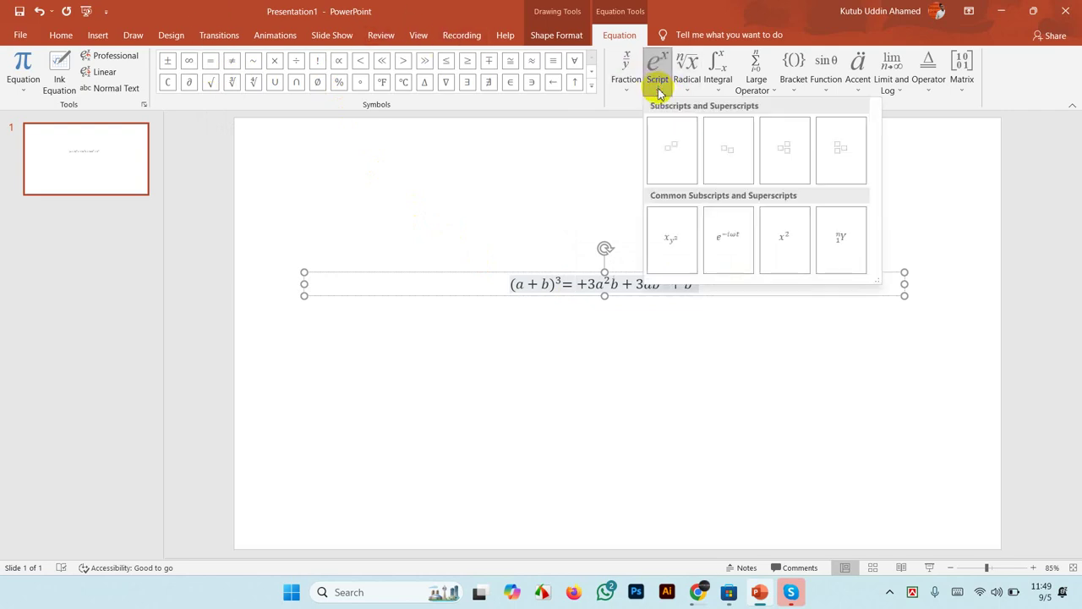
click(666, 151)
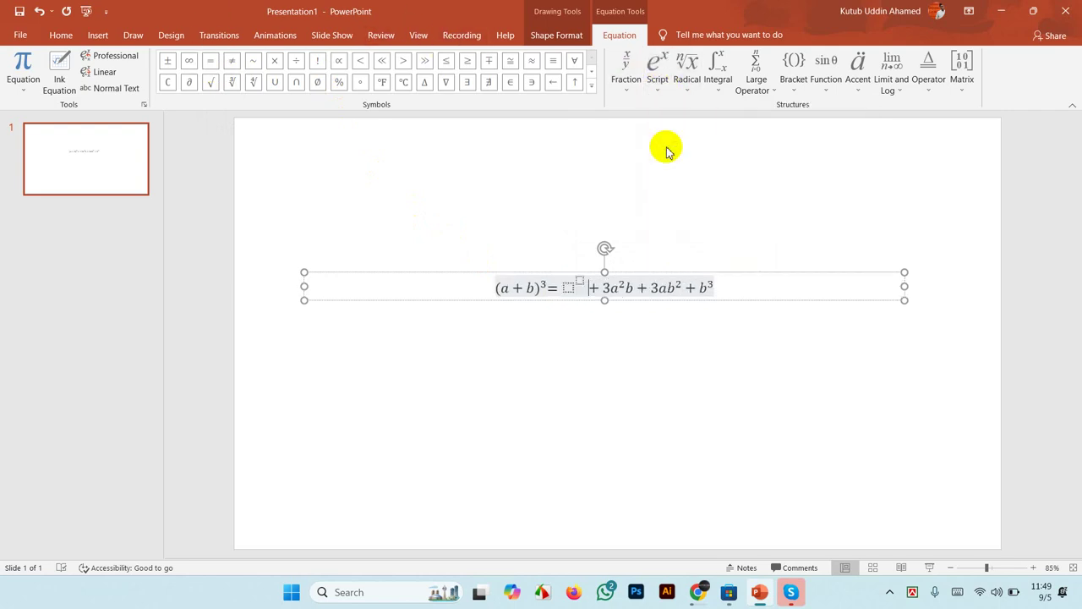
click(567, 289)
text(a)
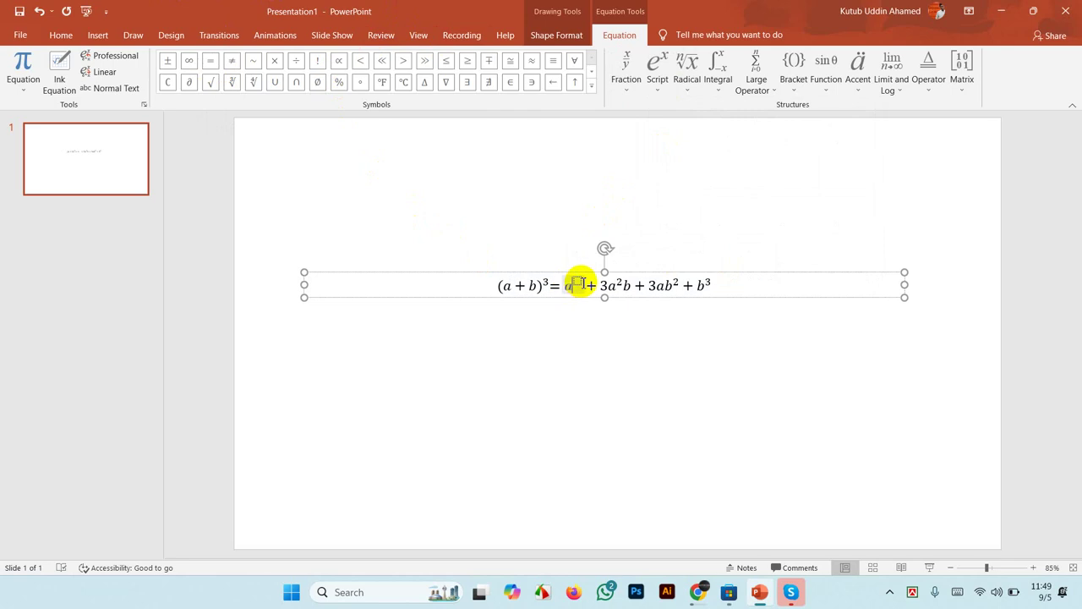
click(578, 282)
text(3)
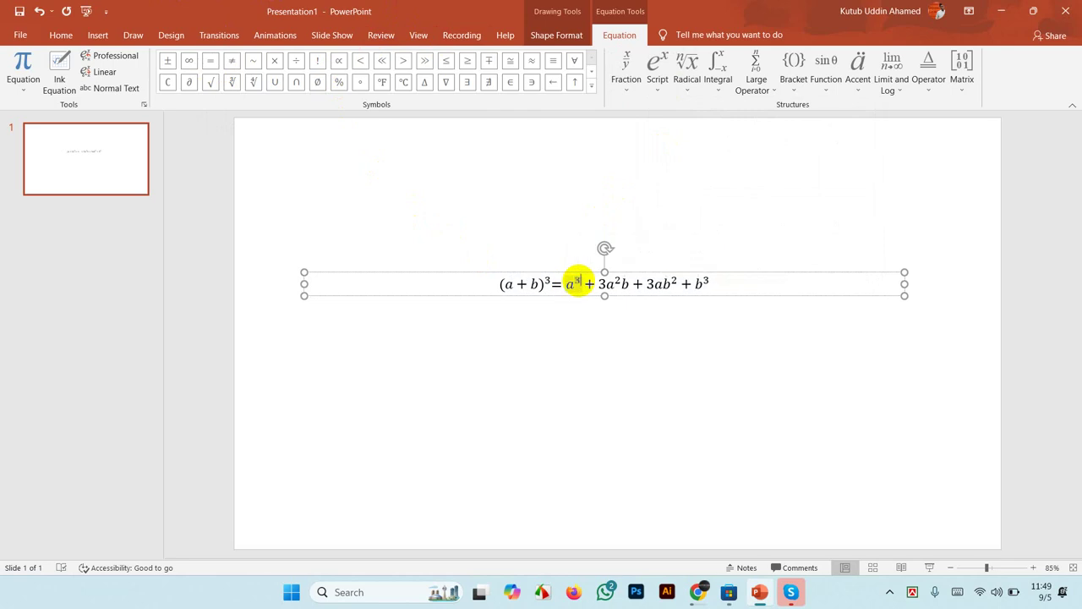
click(677, 226)
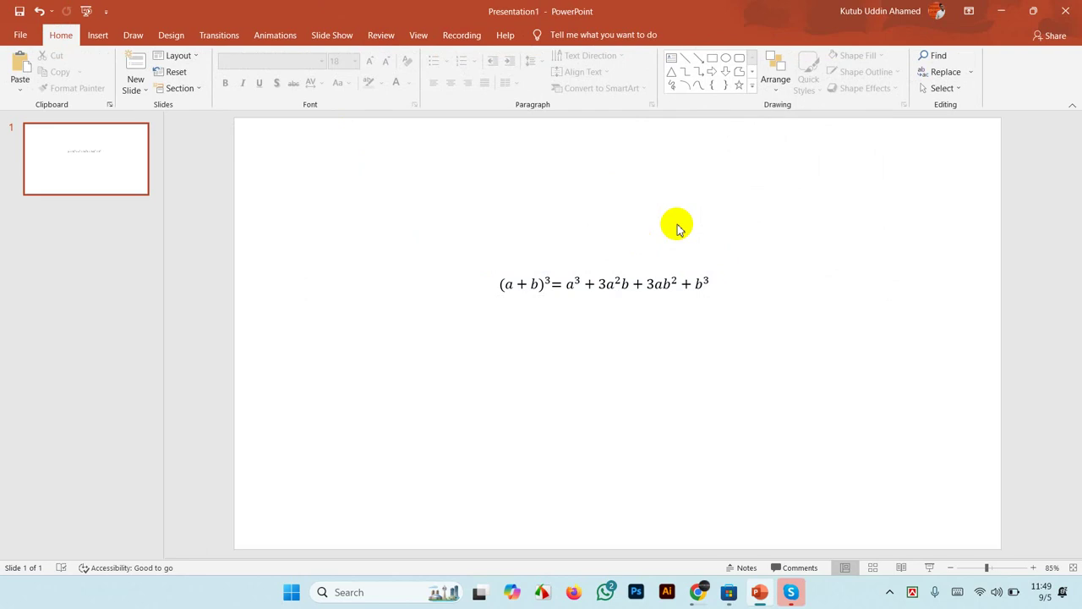
Step: Browse the Script, Radical, Integral and Fraction galleries, then enlarge the equation font with Ctrl+]
click(689, 283)
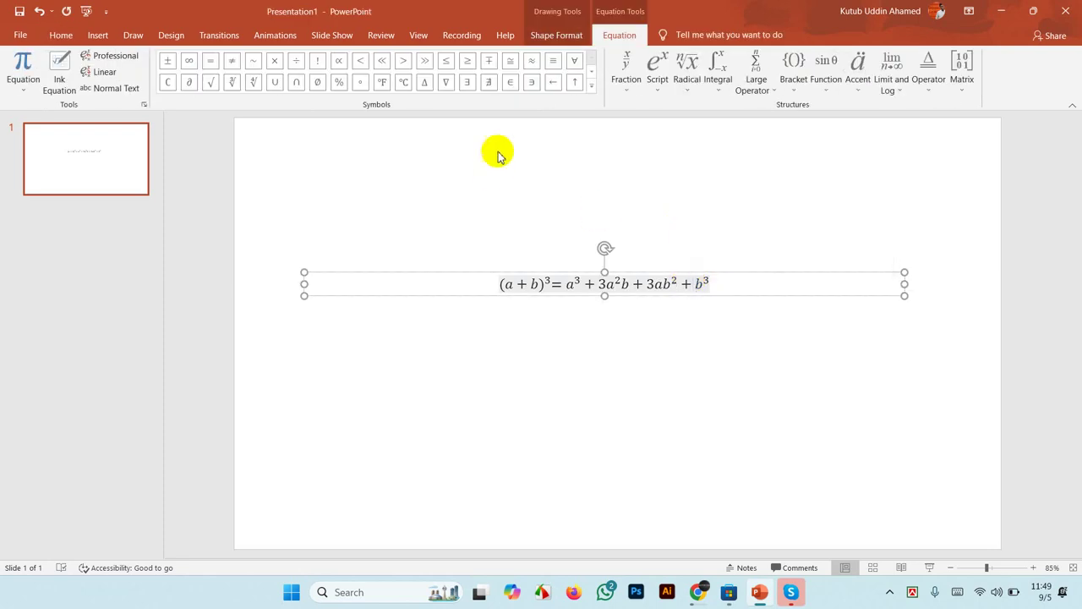
click(658, 83)
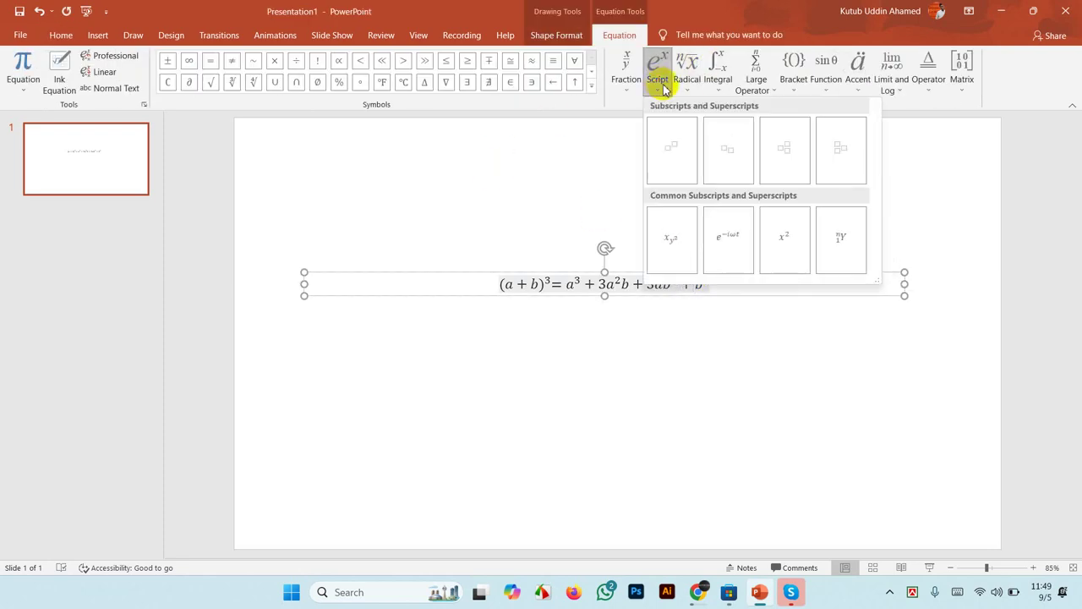
click(686, 85)
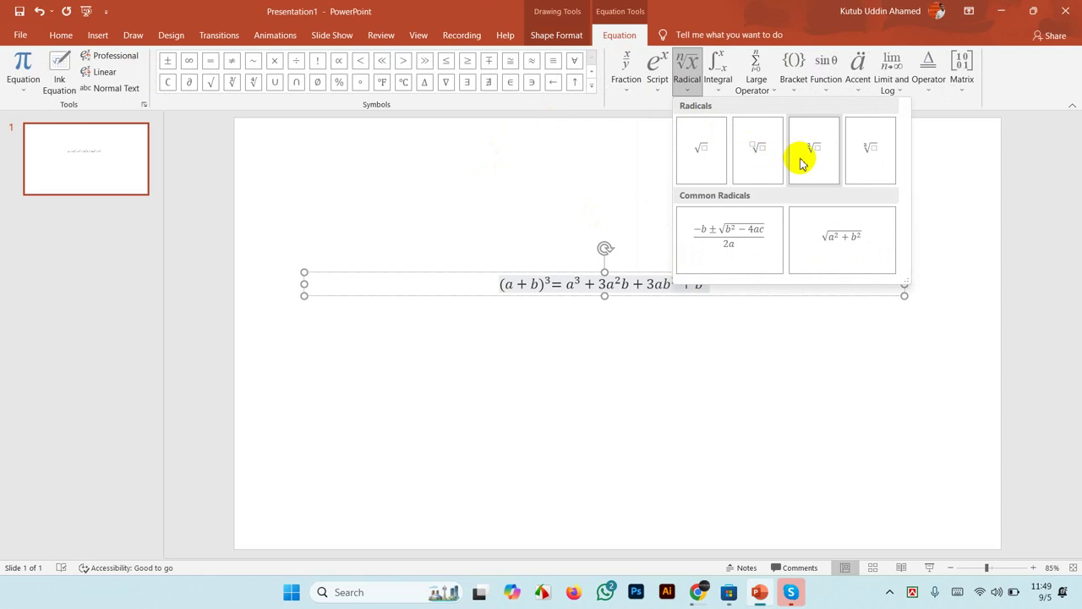
click(719, 82)
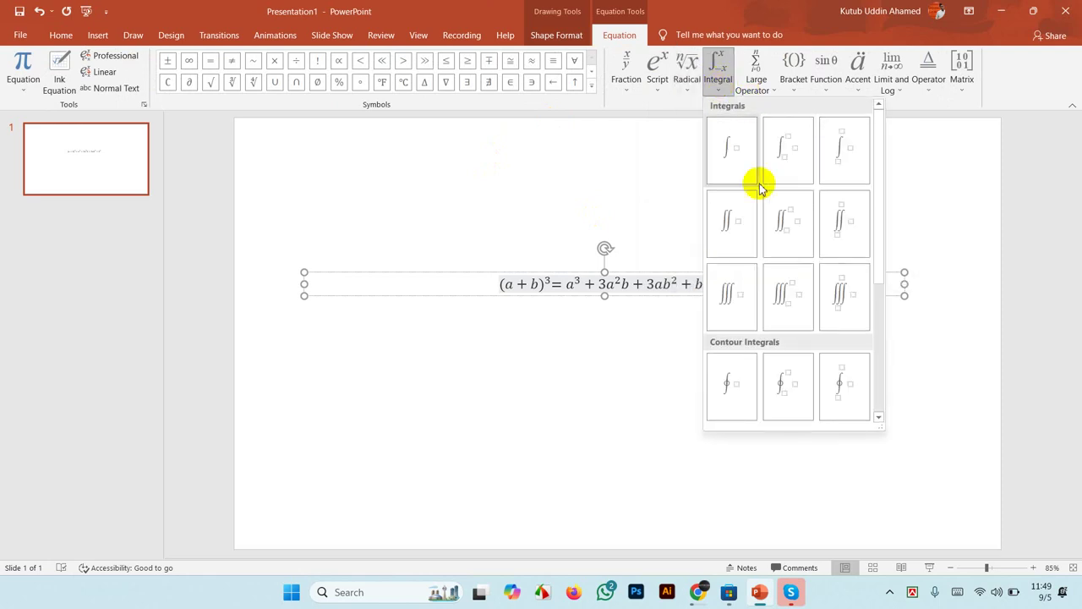
click(625, 82)
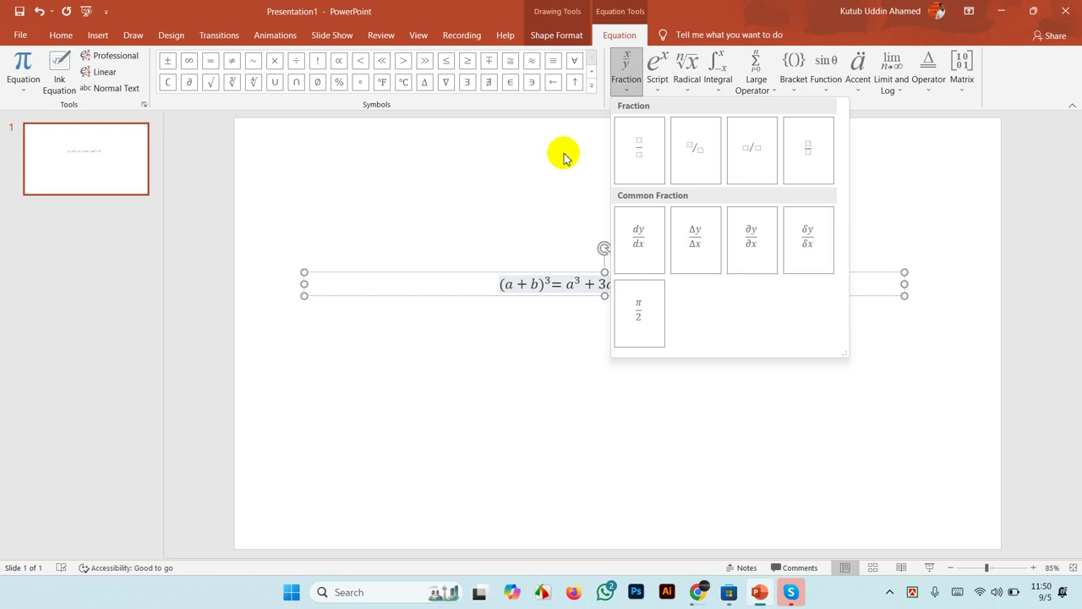
click(477, 191)
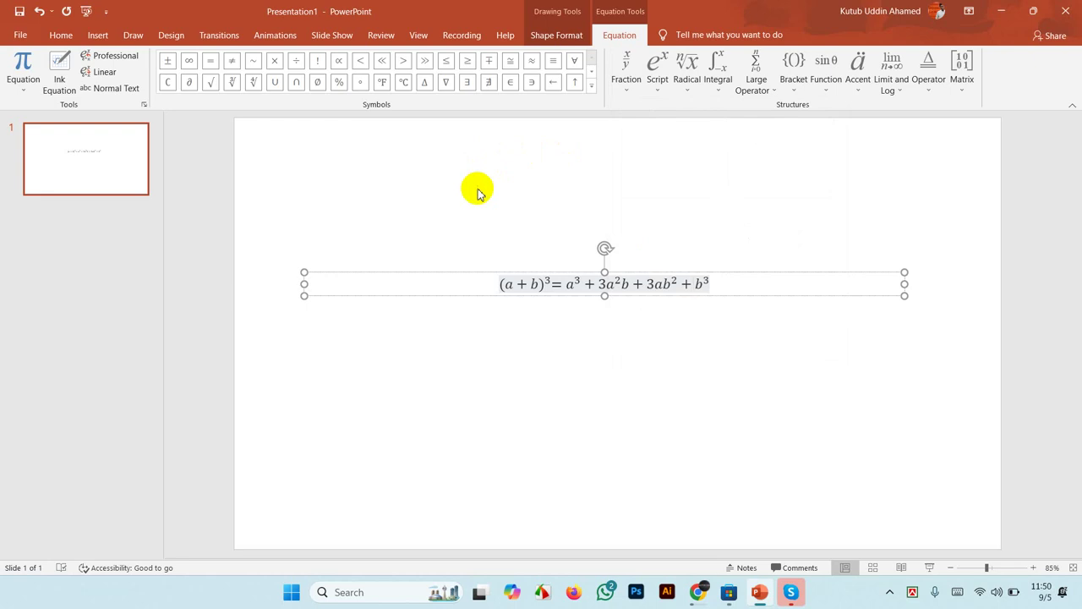
key(ctrl+bracketright)
key(ctrl+bracketright)
key(ctrl+bracketright)
key(ctrl+bracketright)
key(ctrl+bracketright)
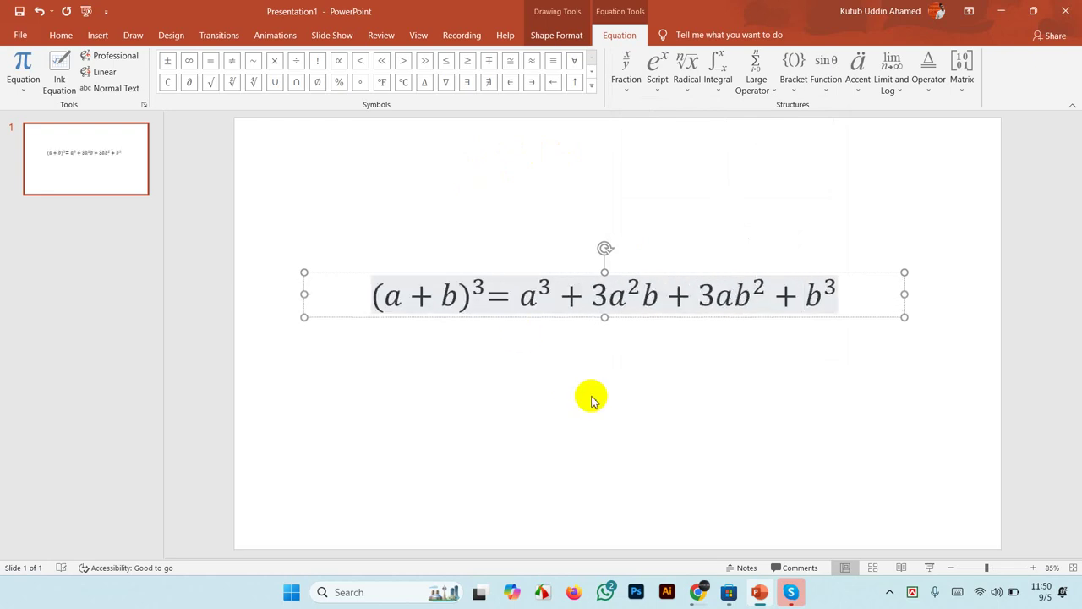
click(592, 399)
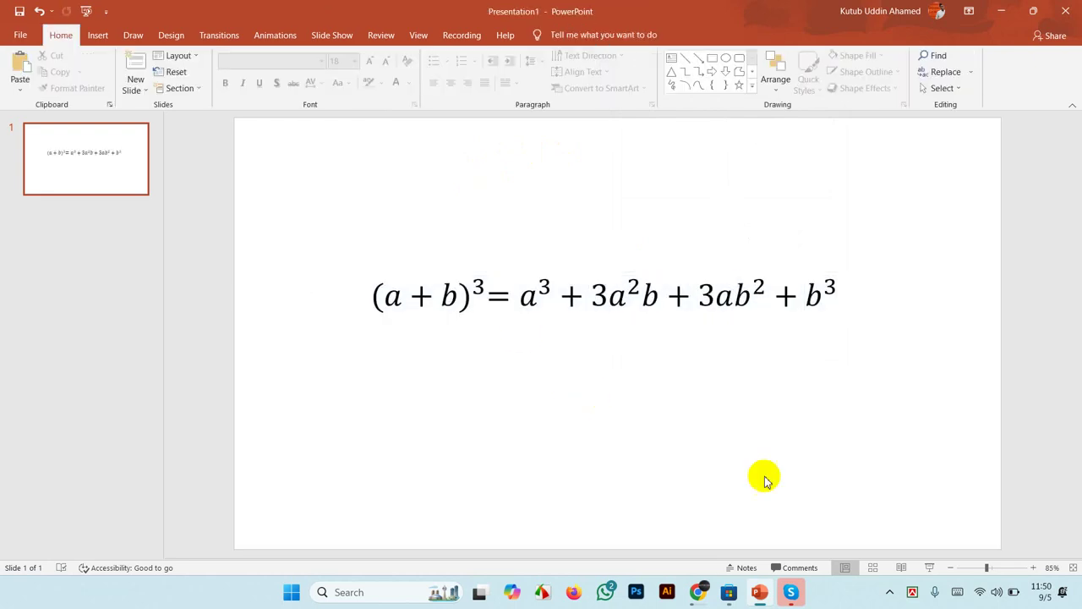